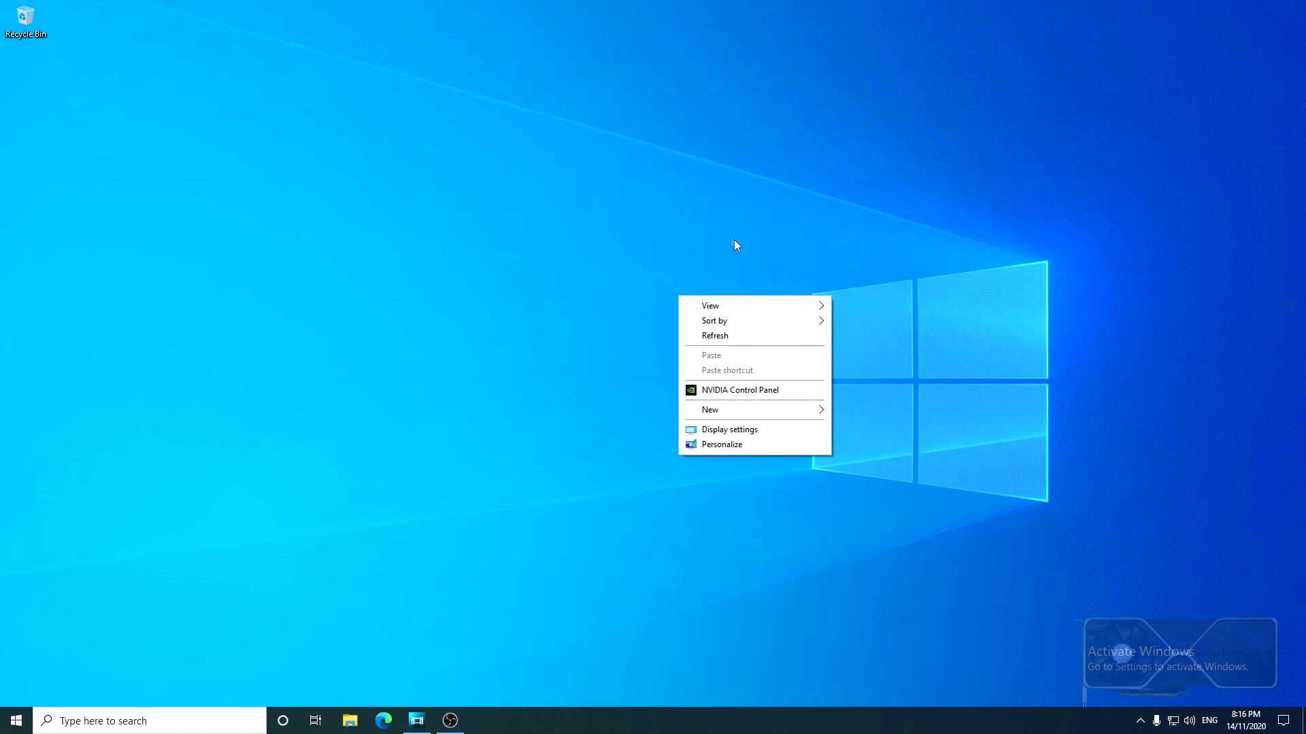
Open the NVIDIA Control Panel in a maximized window and go to the Manage 3D settings page for the advanced image settings
click(752, 390)
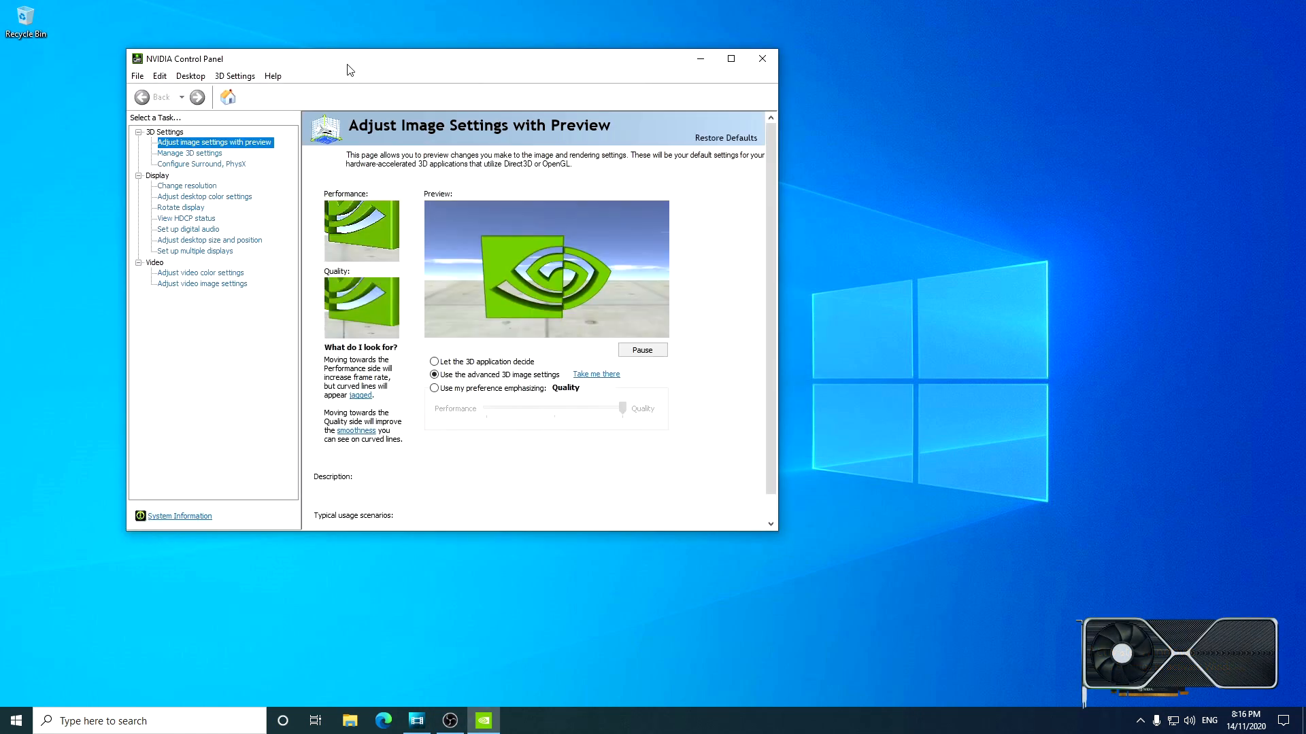
click(731, 59)
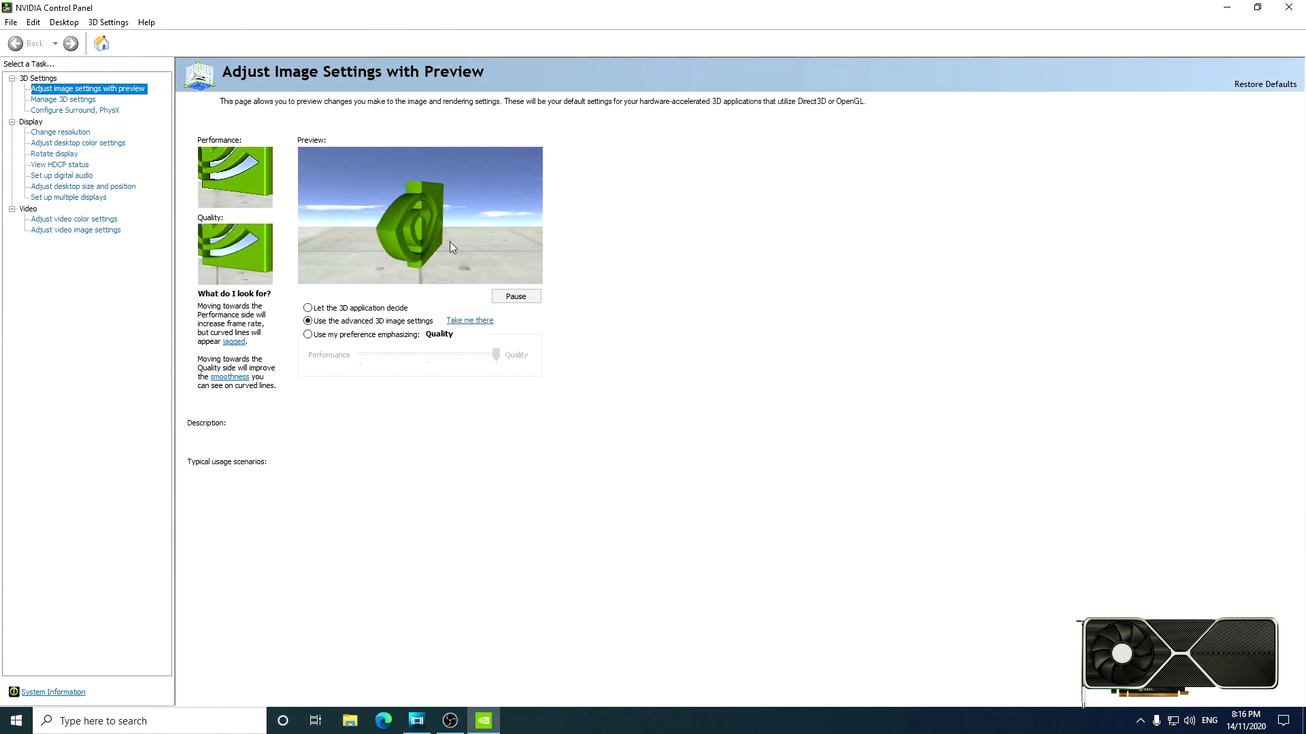
click(99, 99)
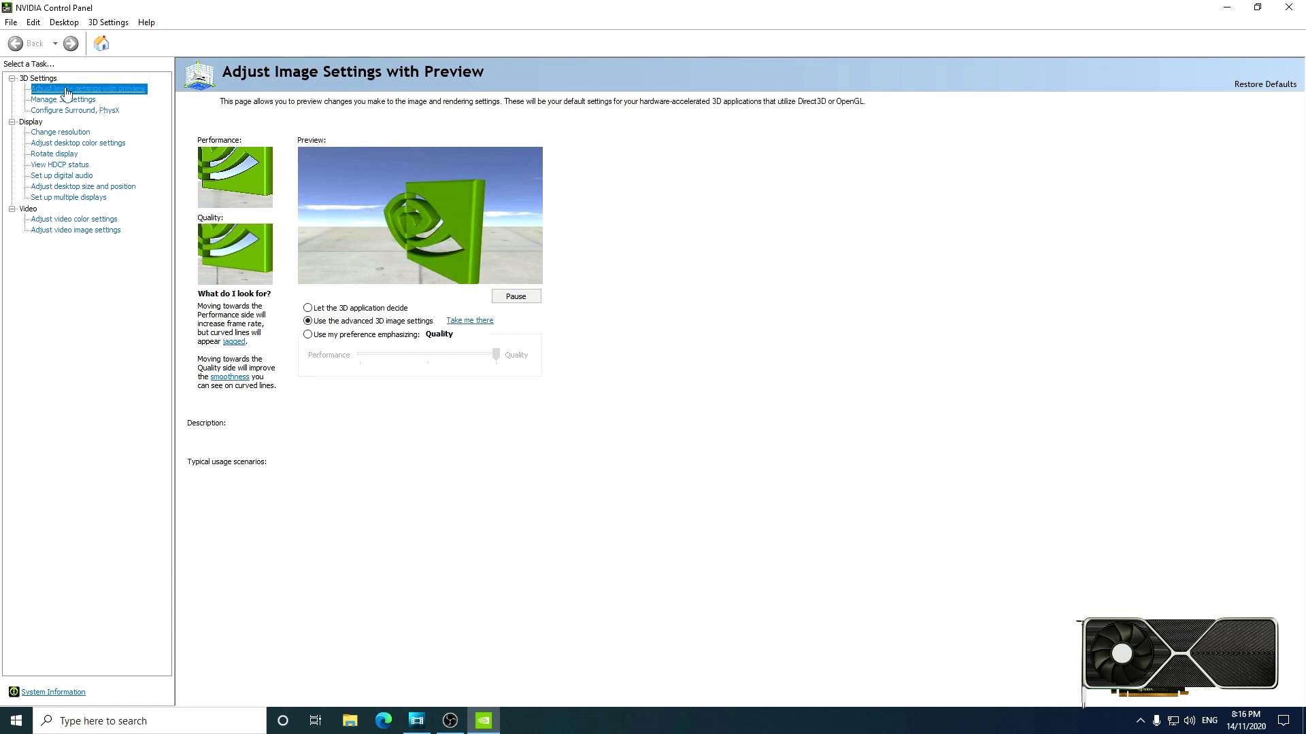
mouse_move(309, 322)
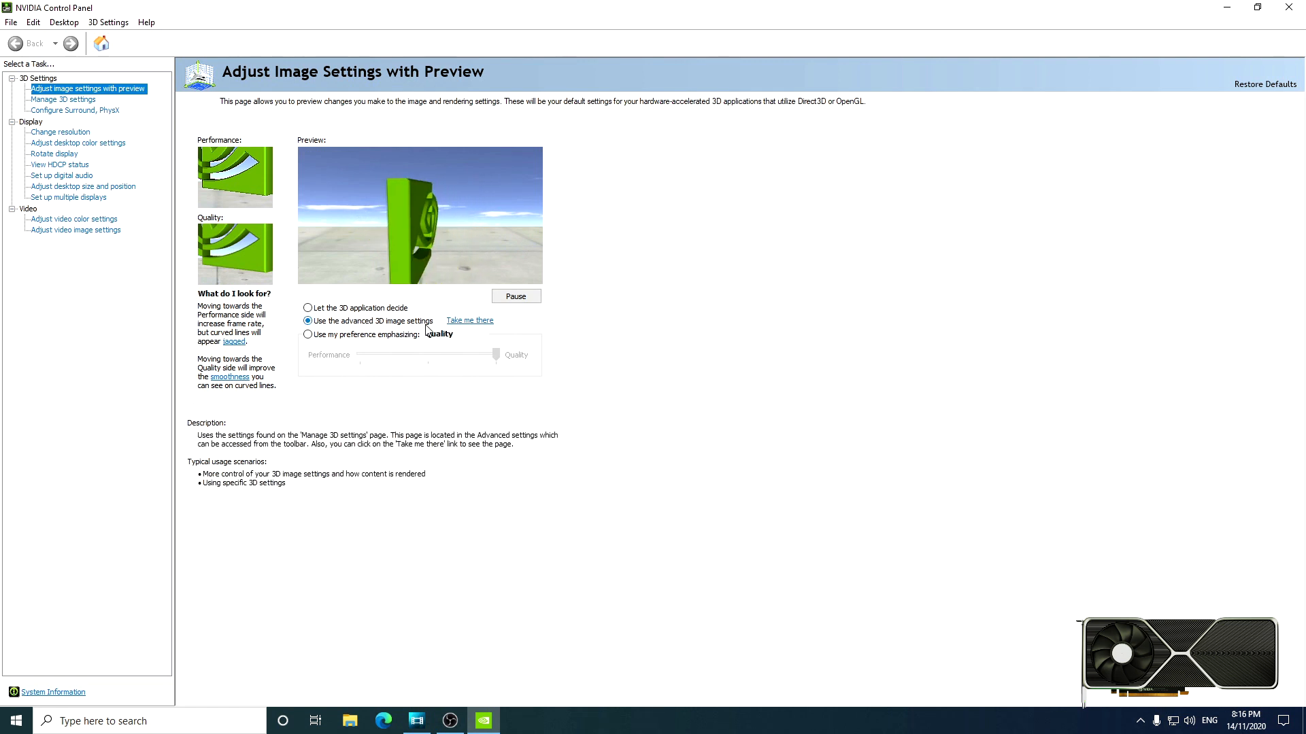
click(482, 322)
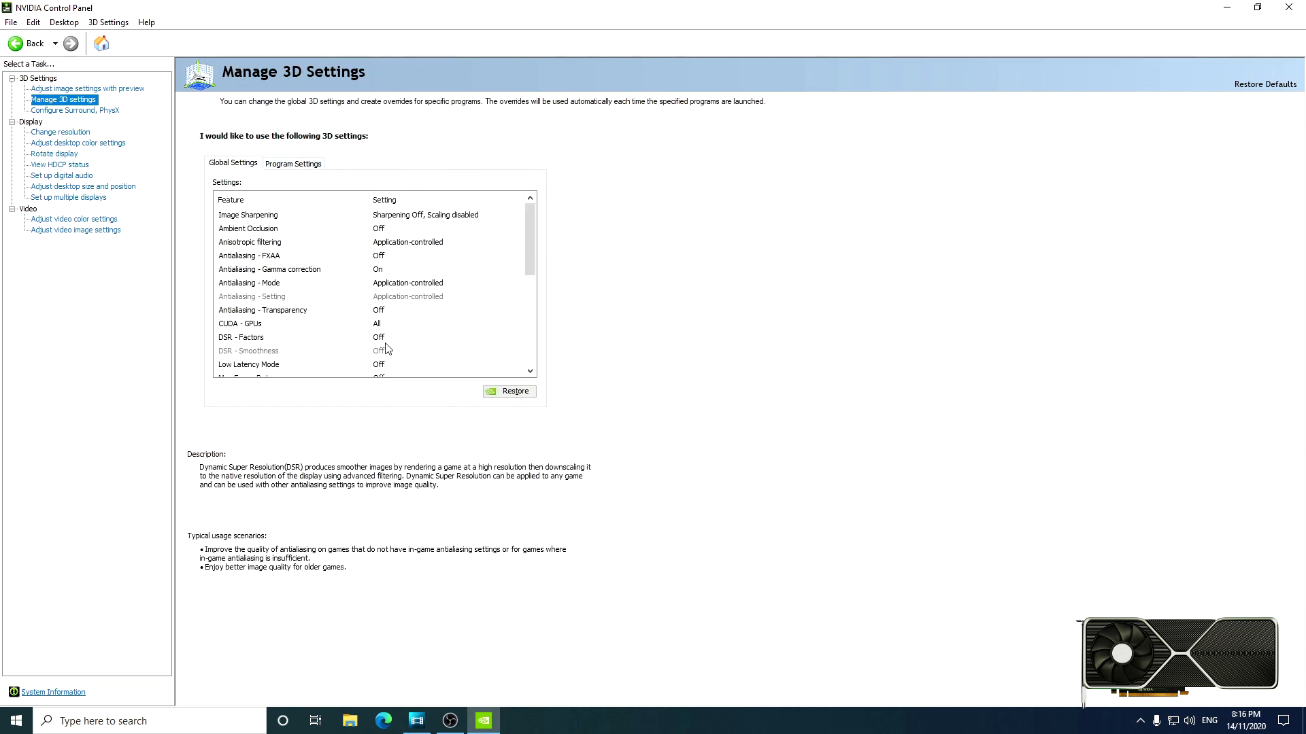
Inspect the Image Sharpening options in the global settings and close them without making a change
click(381, 217)
click(383, 217)
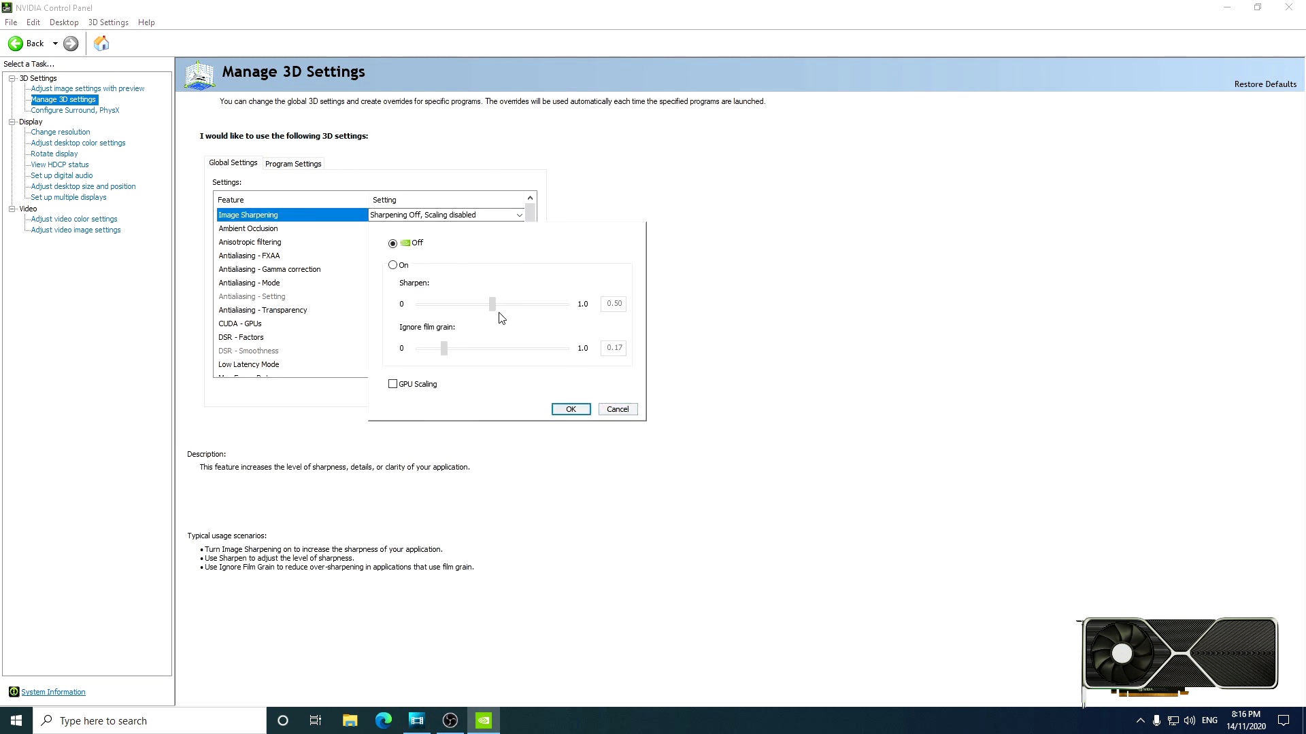
click(631, 412)
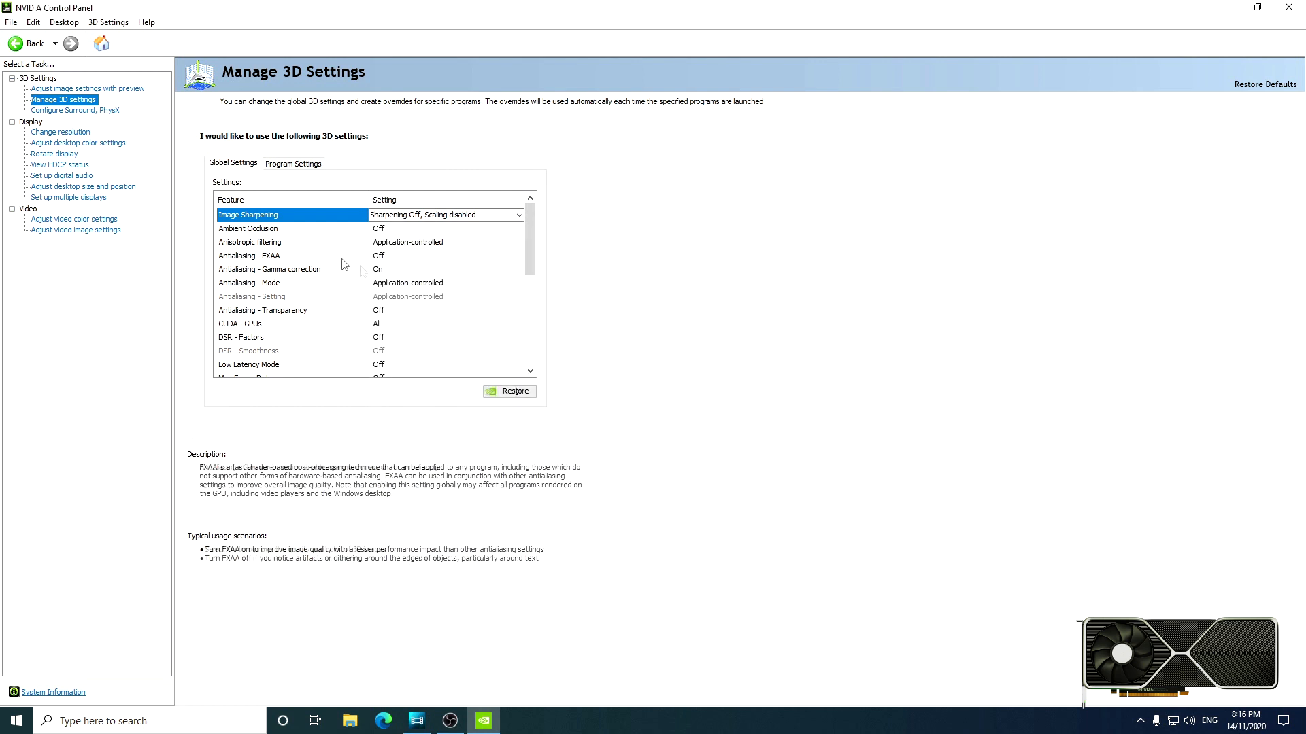
Review the global settings for ambient occlusion, anisotropic filtering, antialiasing gamma correction, mode, setting and transparency, and CUDA GPUs
click(266, 232)
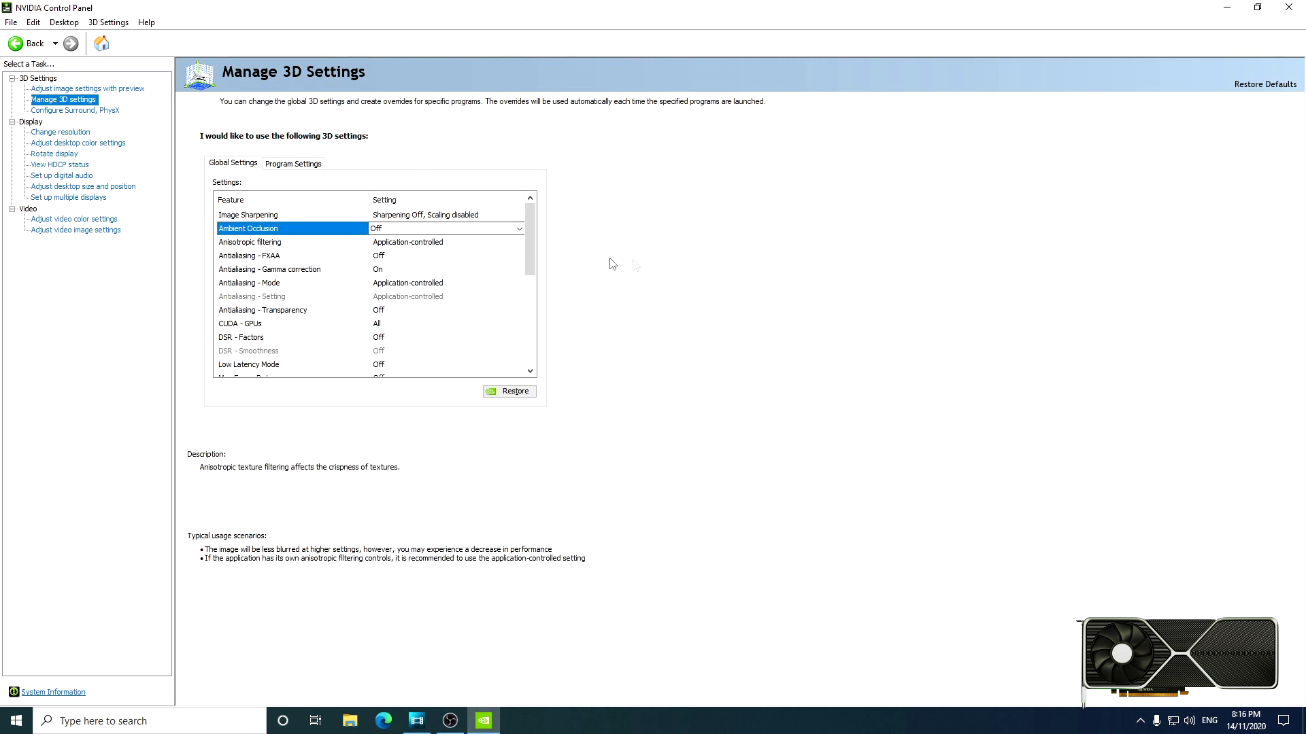
click(312, 243)
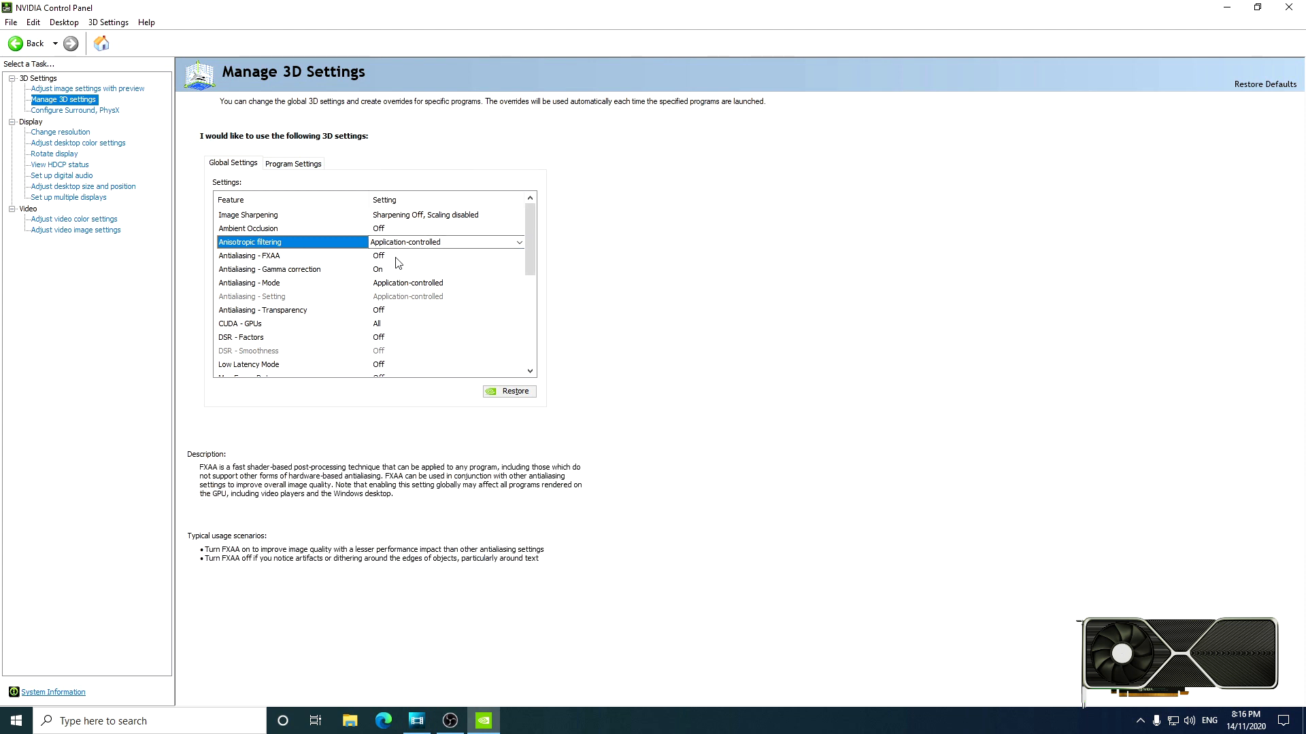
click(295, 272)
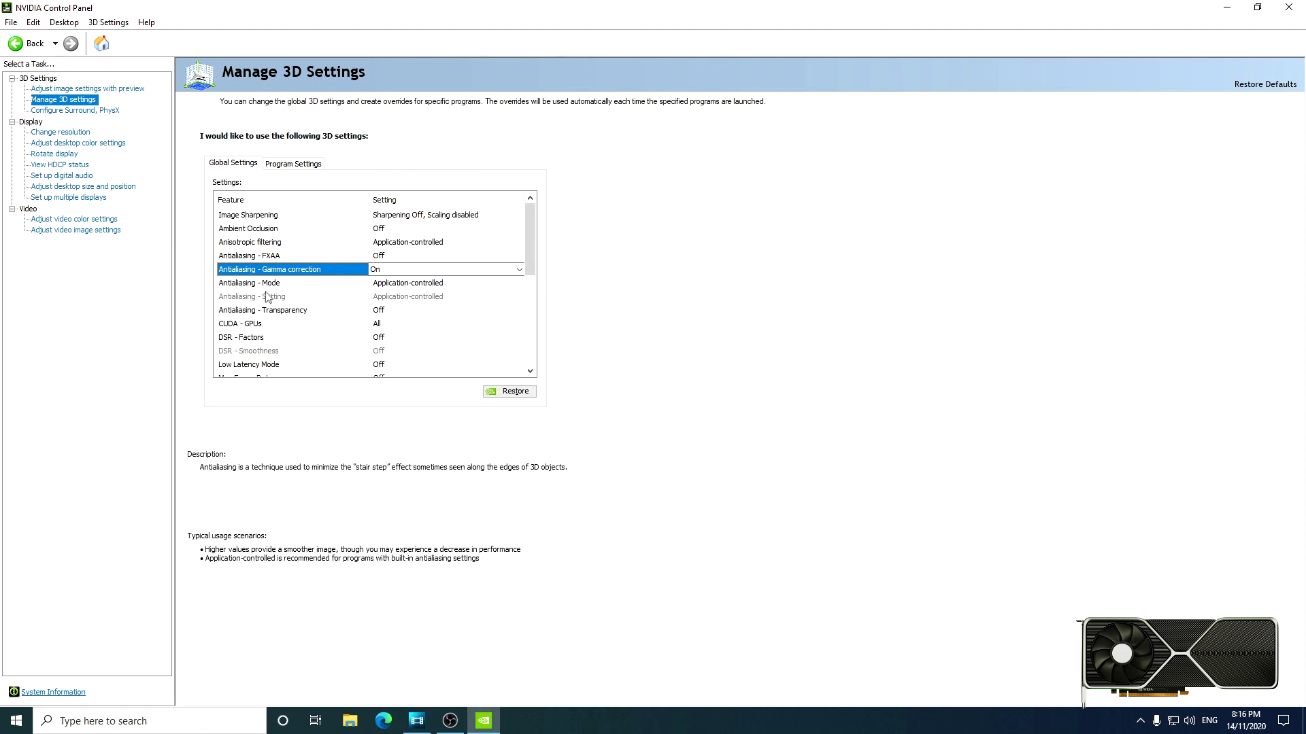
click(270, 284)
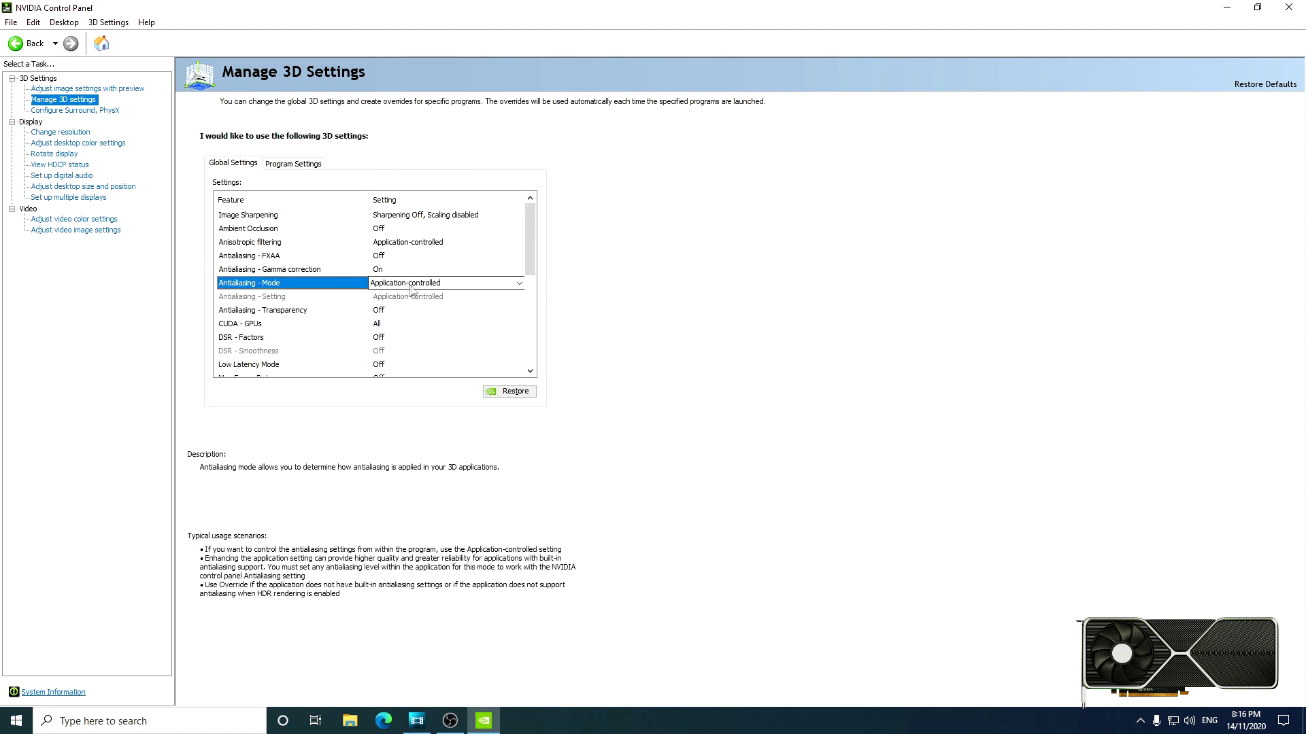
drag(536, 267, 532, 280)
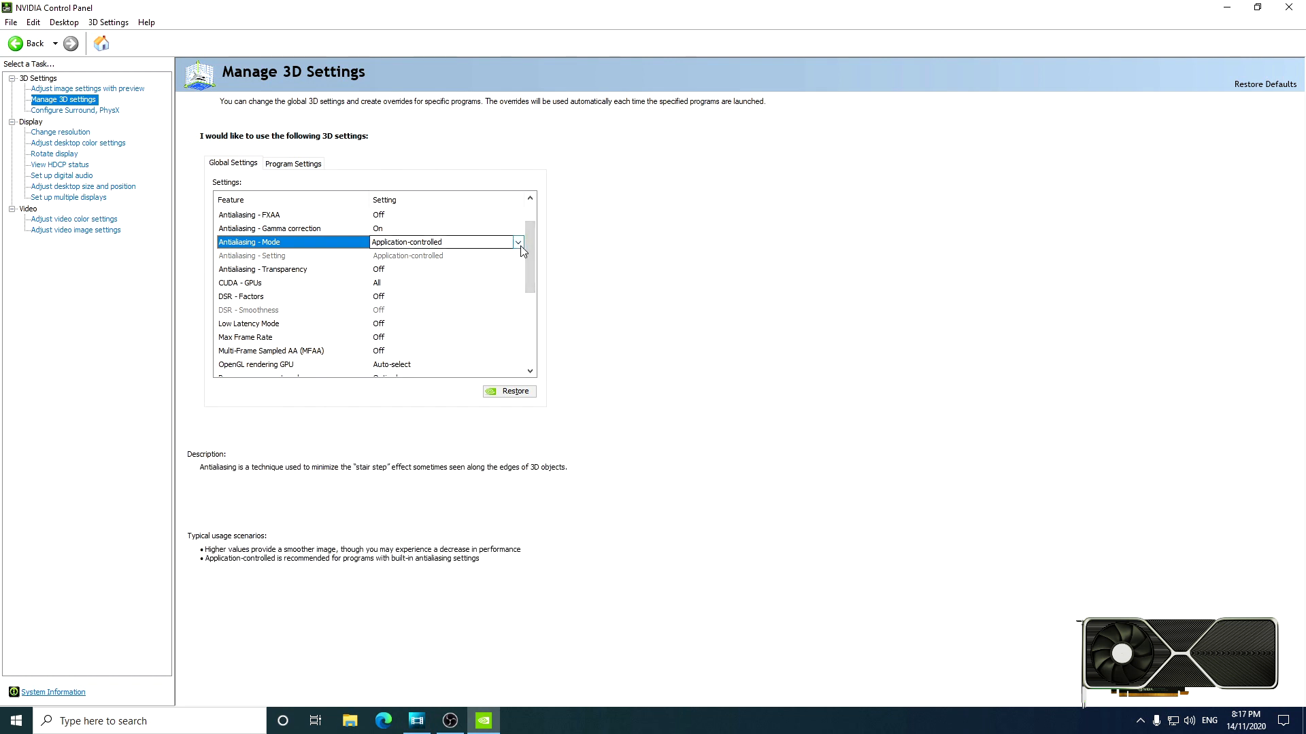
click(299, 257)
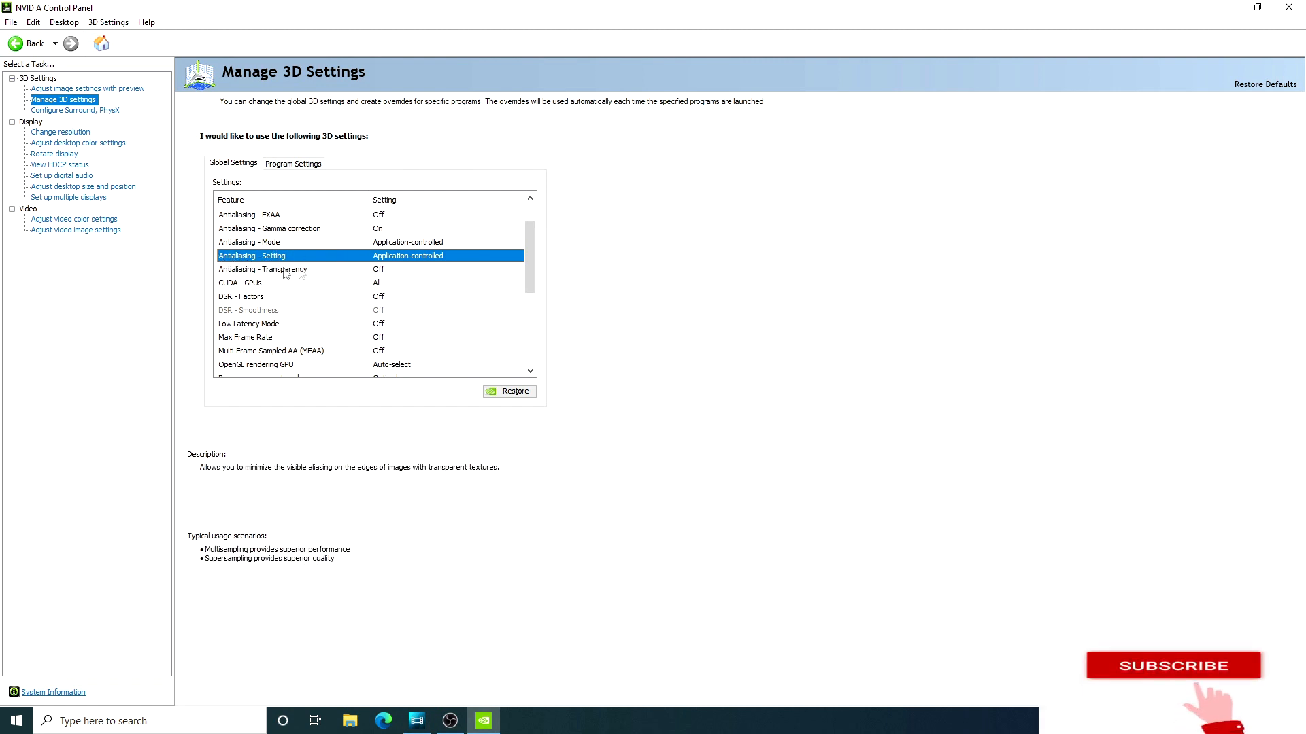
click(261, 271)
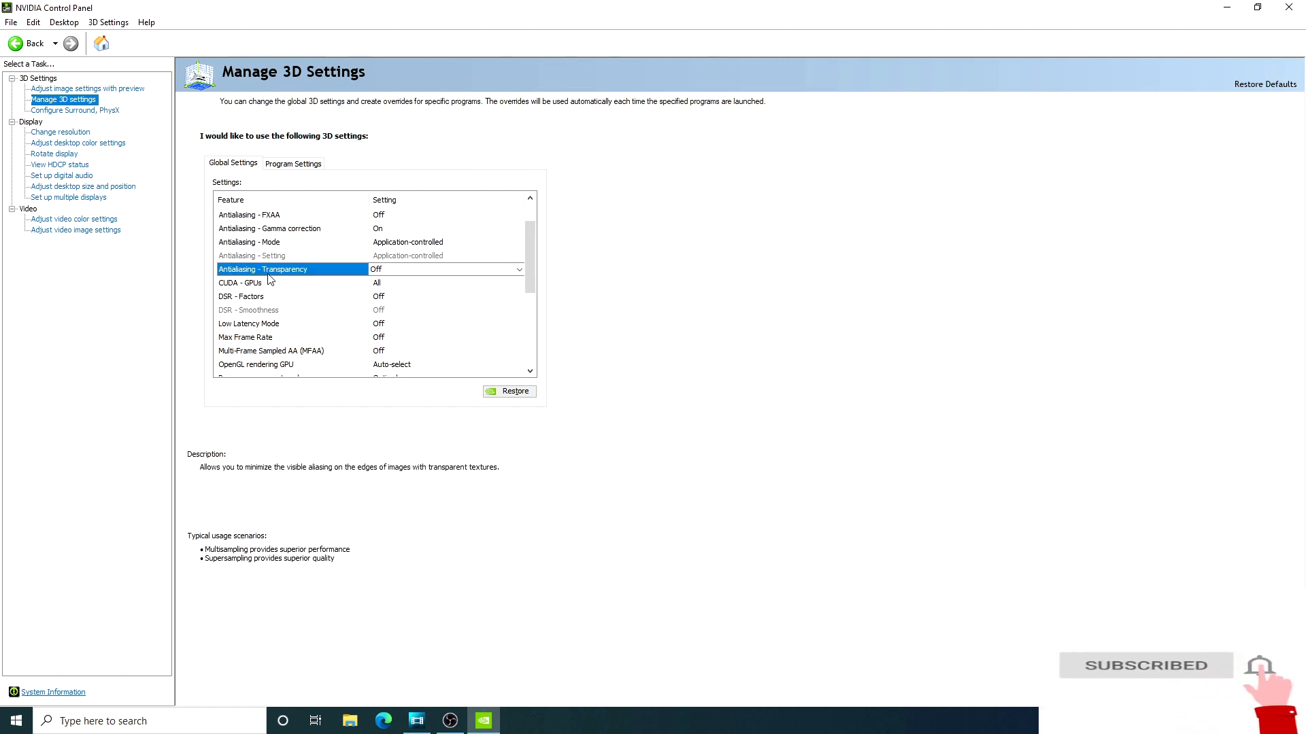
click(368, 284)
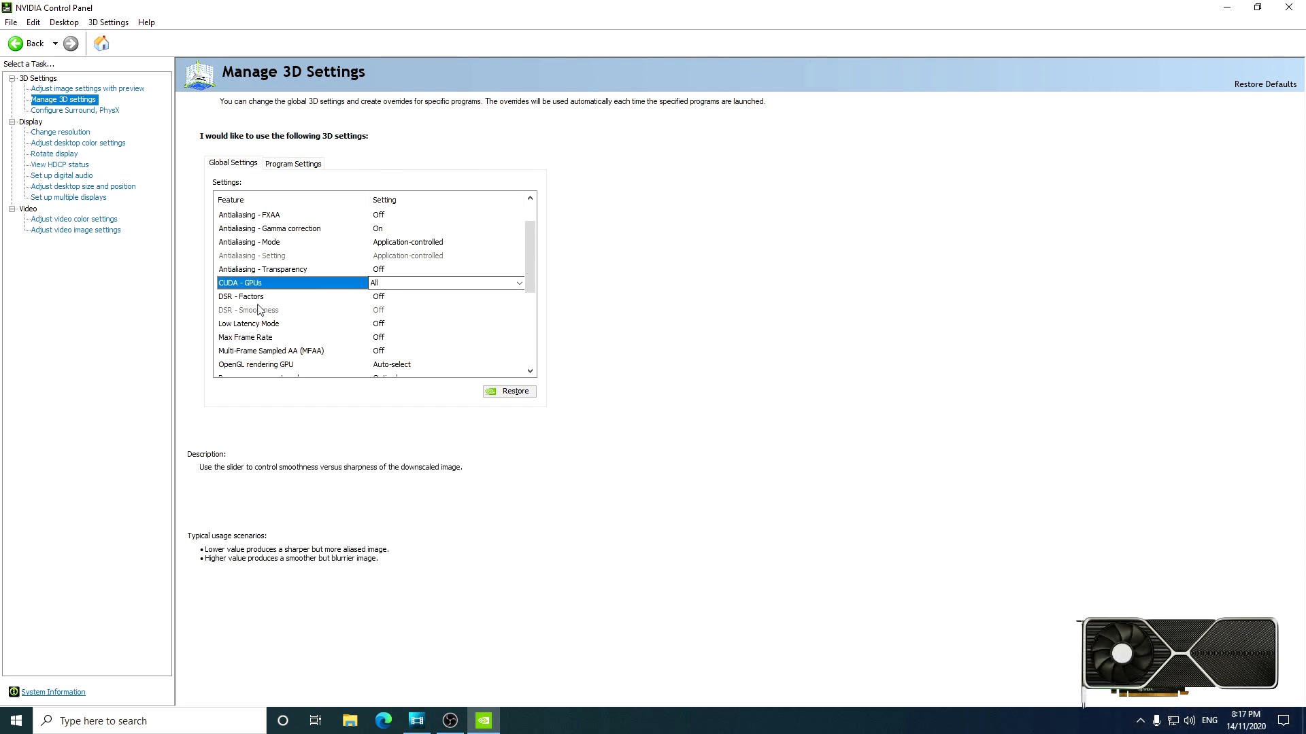
Look through the available DSR factors without enabling any, and check the DSR smoothness setting
click(259, 299)
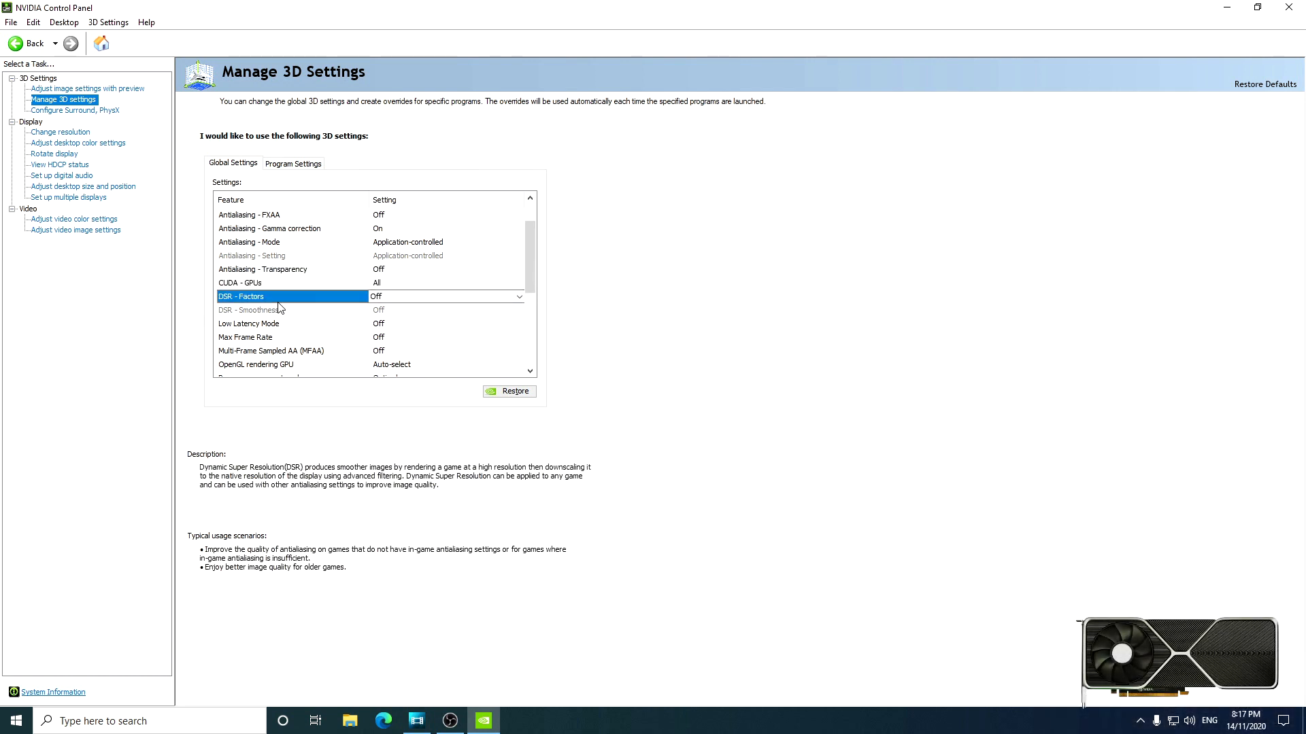
click(518, 297)
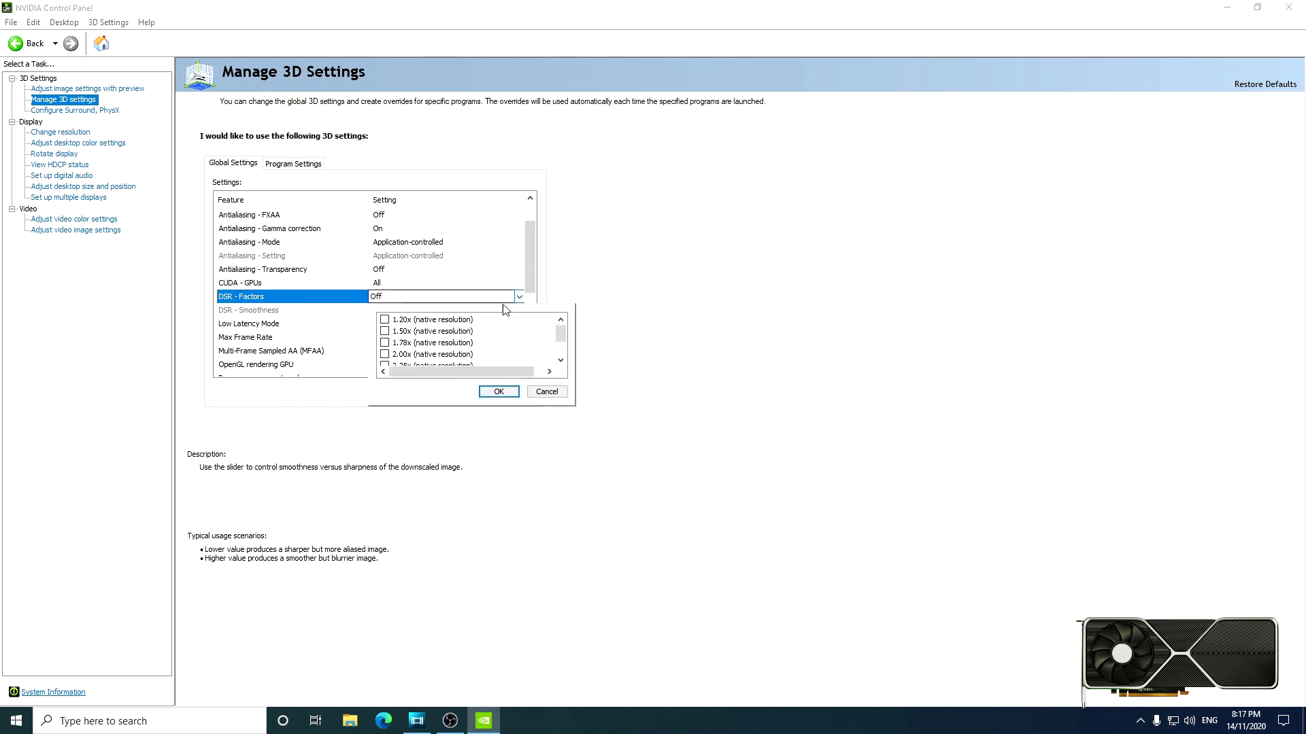
scroll(553, 357, down, 1)
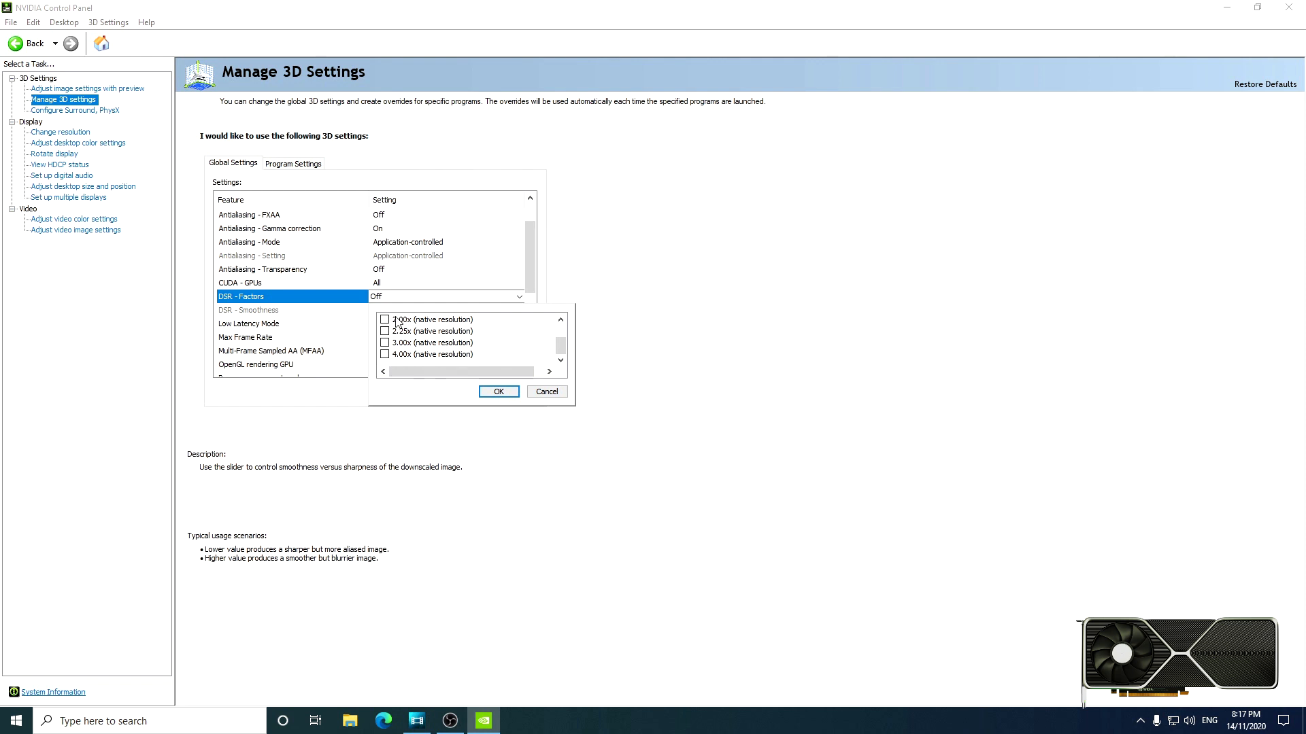
scroll(418, 317, up, 1)
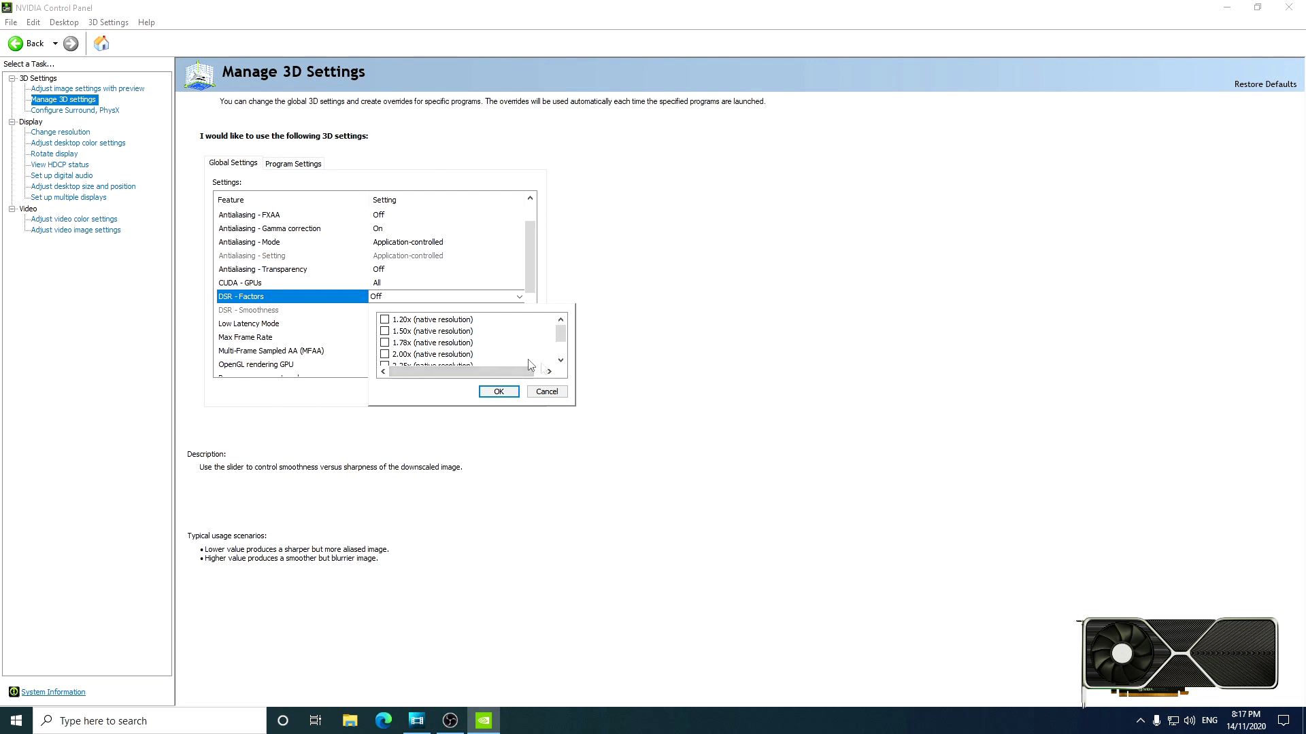
click(547, 392)
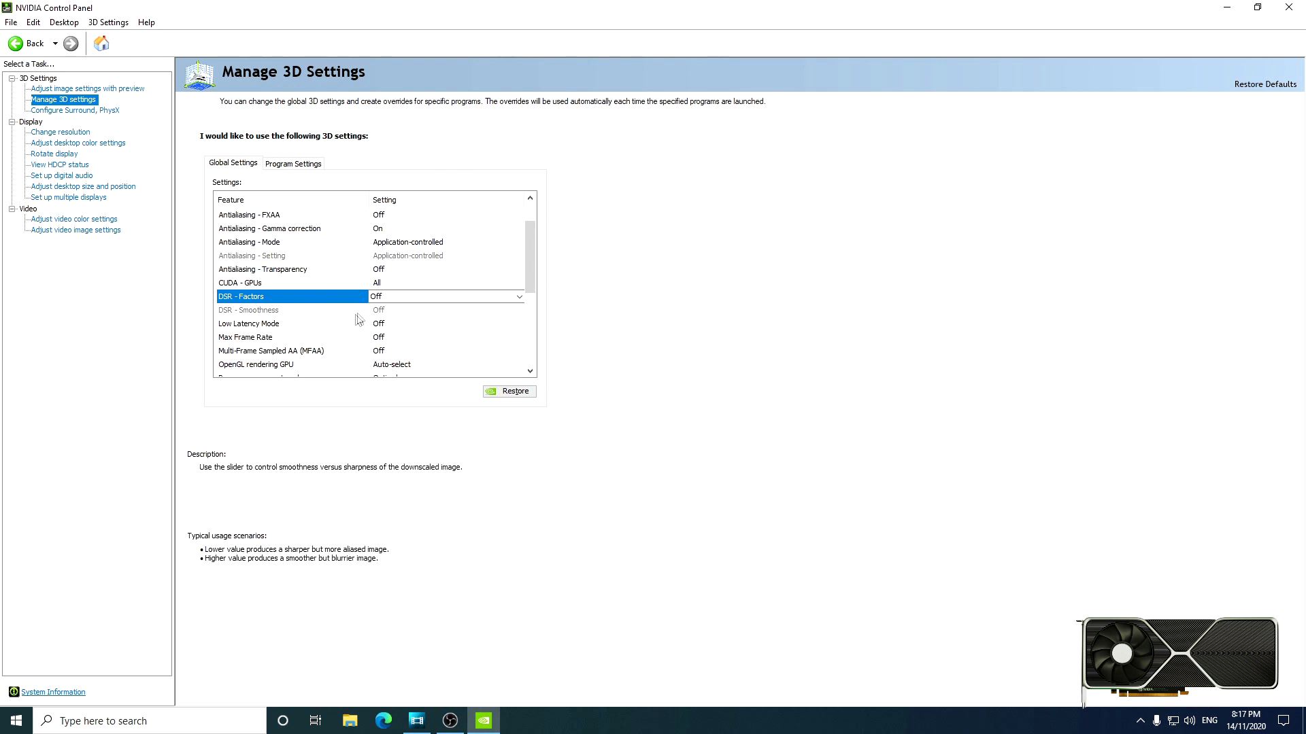
click(386, 311)
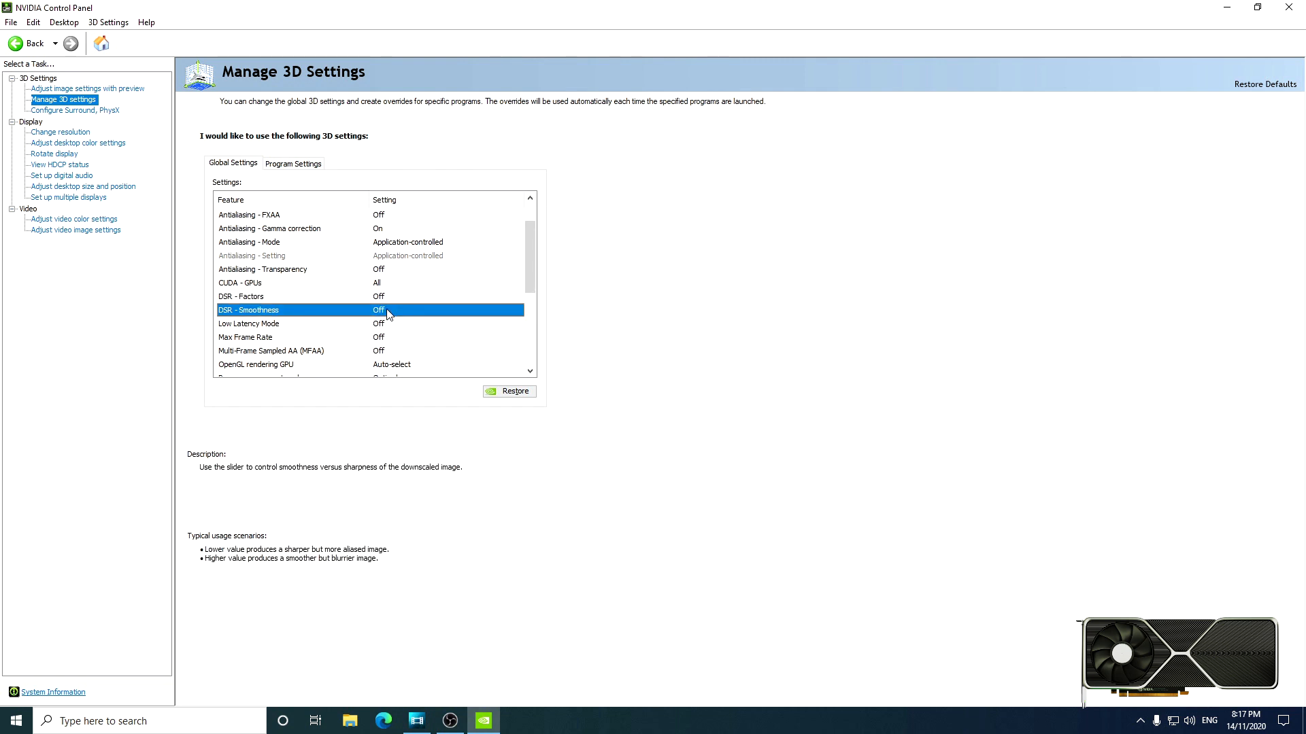
Set Low Latency Mode to Off in the global 3D settings
scroll(528, 285, down, 3)
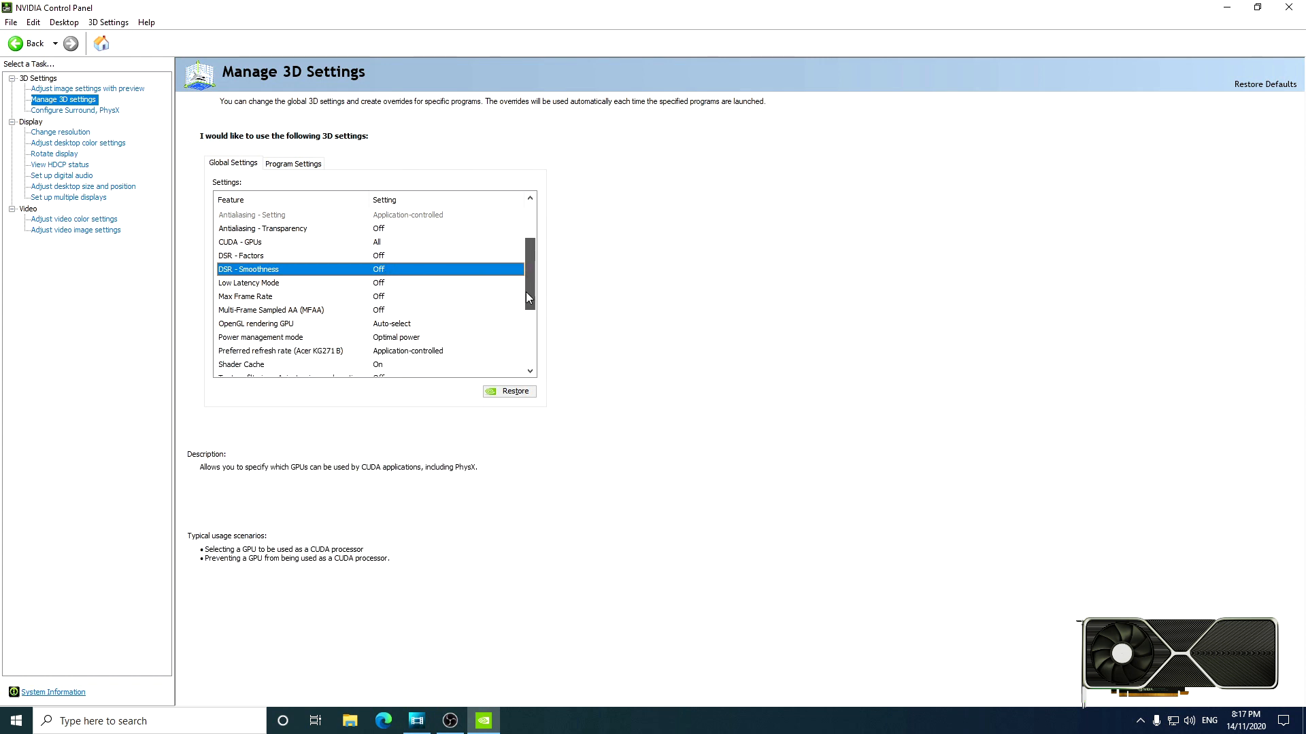
click(339, 285)
click(504, 284)
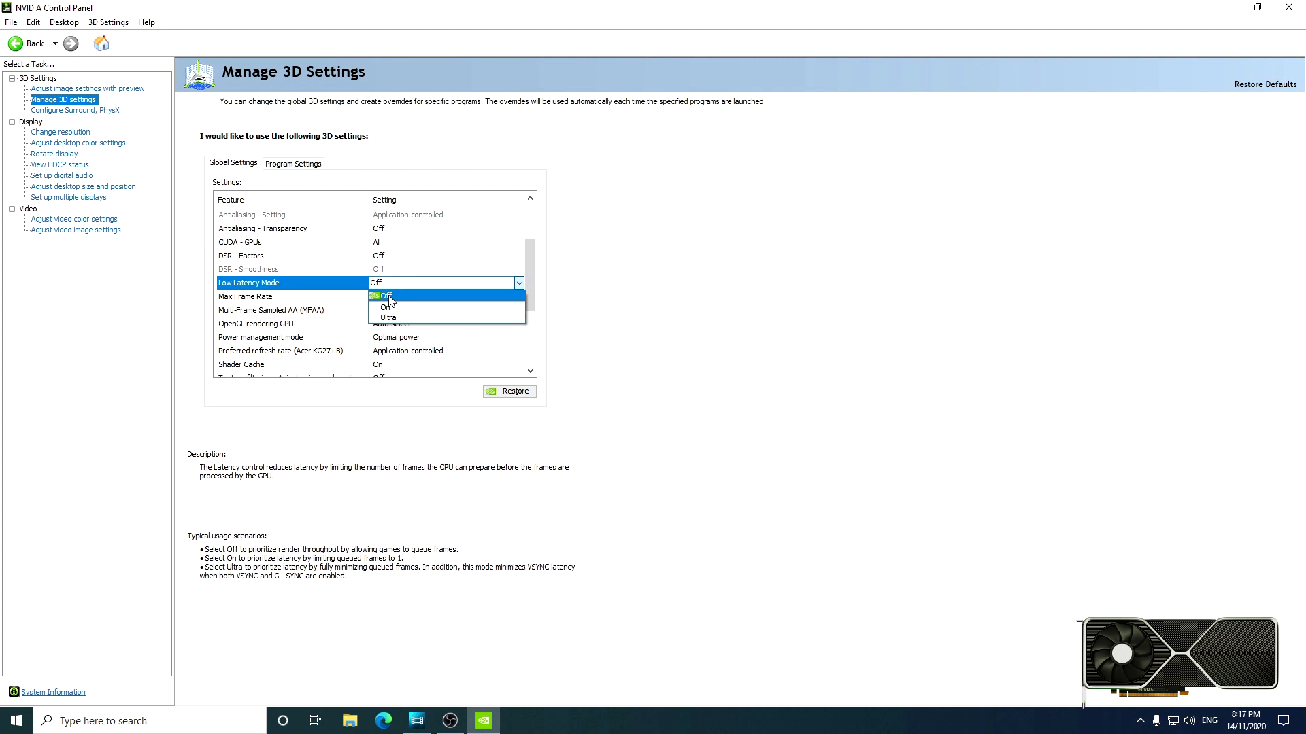
click(437, 296)
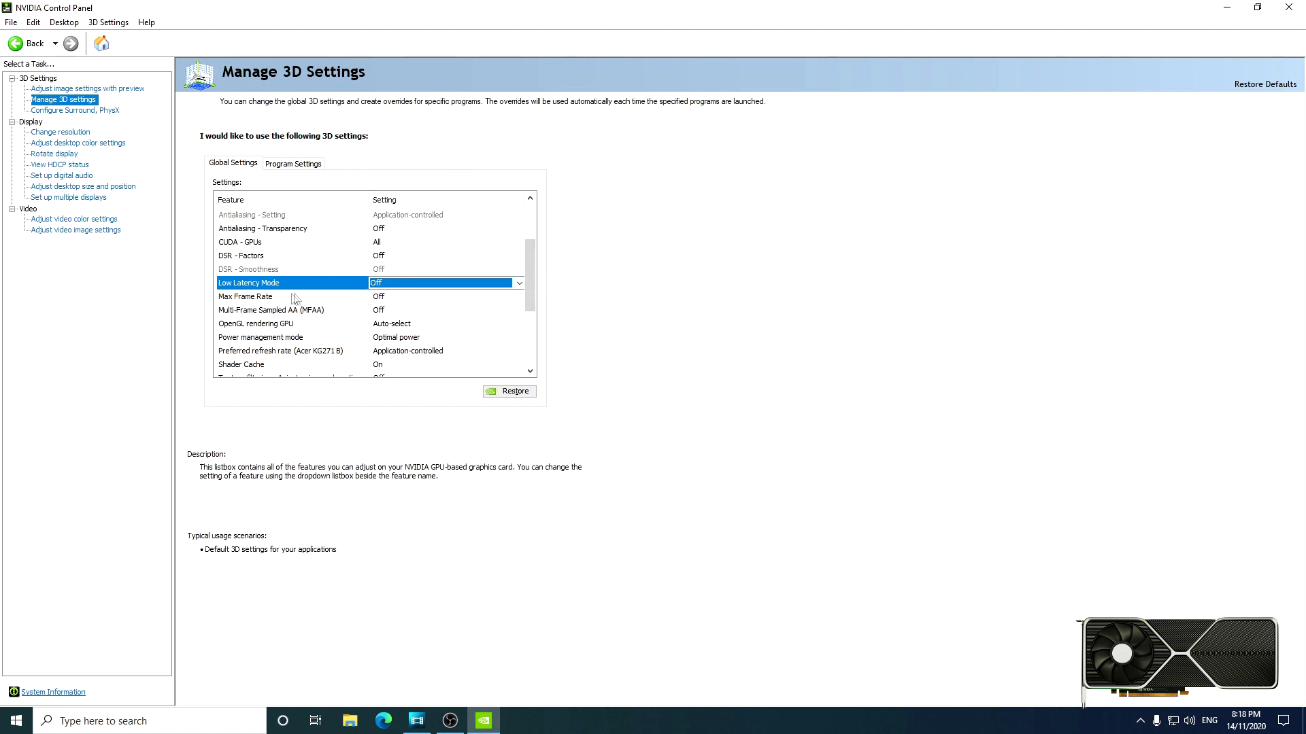
click(366, 290)
click(637, 286)
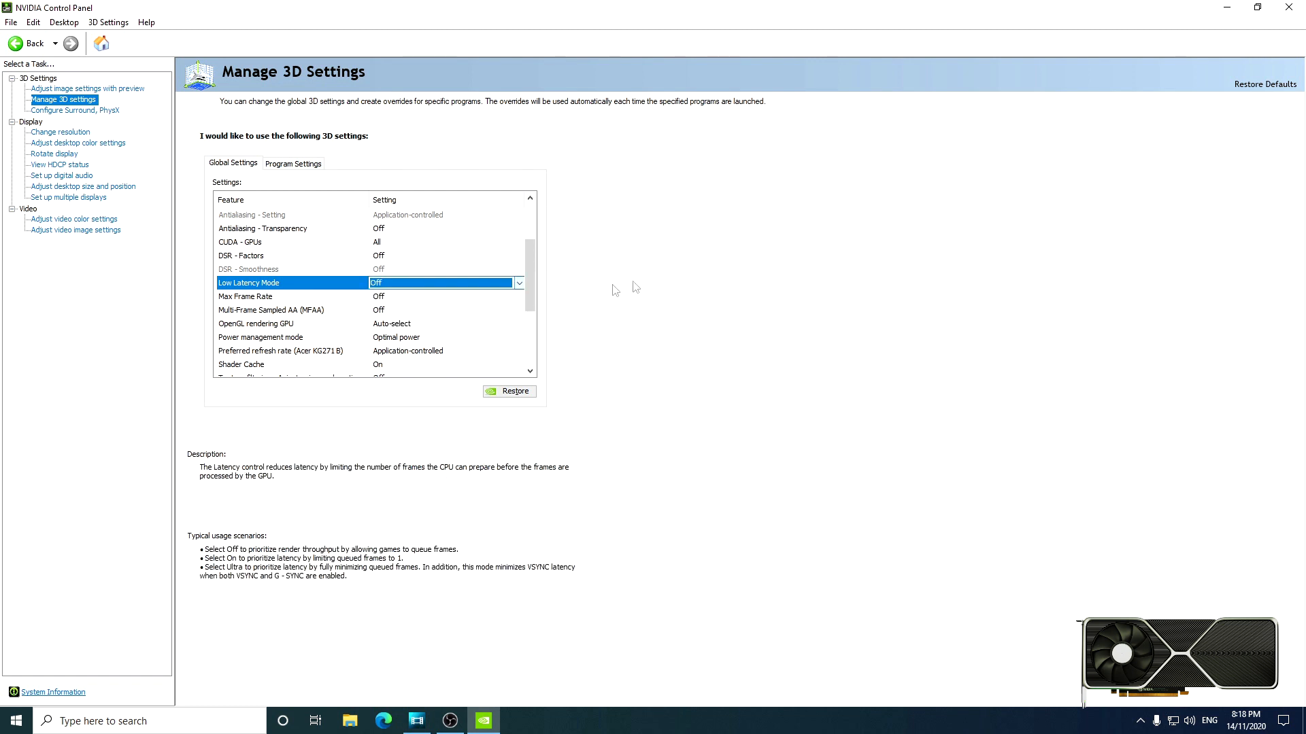
Review the Max Frame Rate and Multi-Frame Sampled AA settings and the available choices for the OpenGL rendering GPU
click(277, 308)
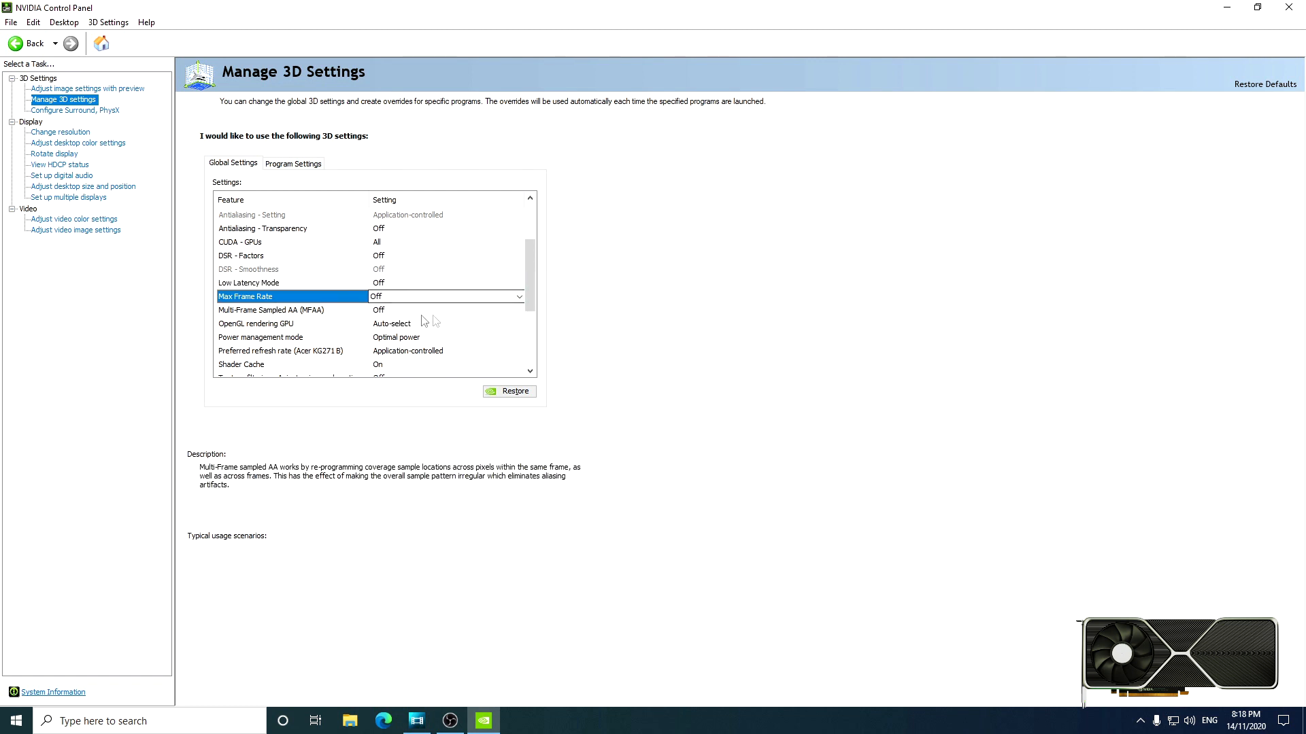
click(266, 311)
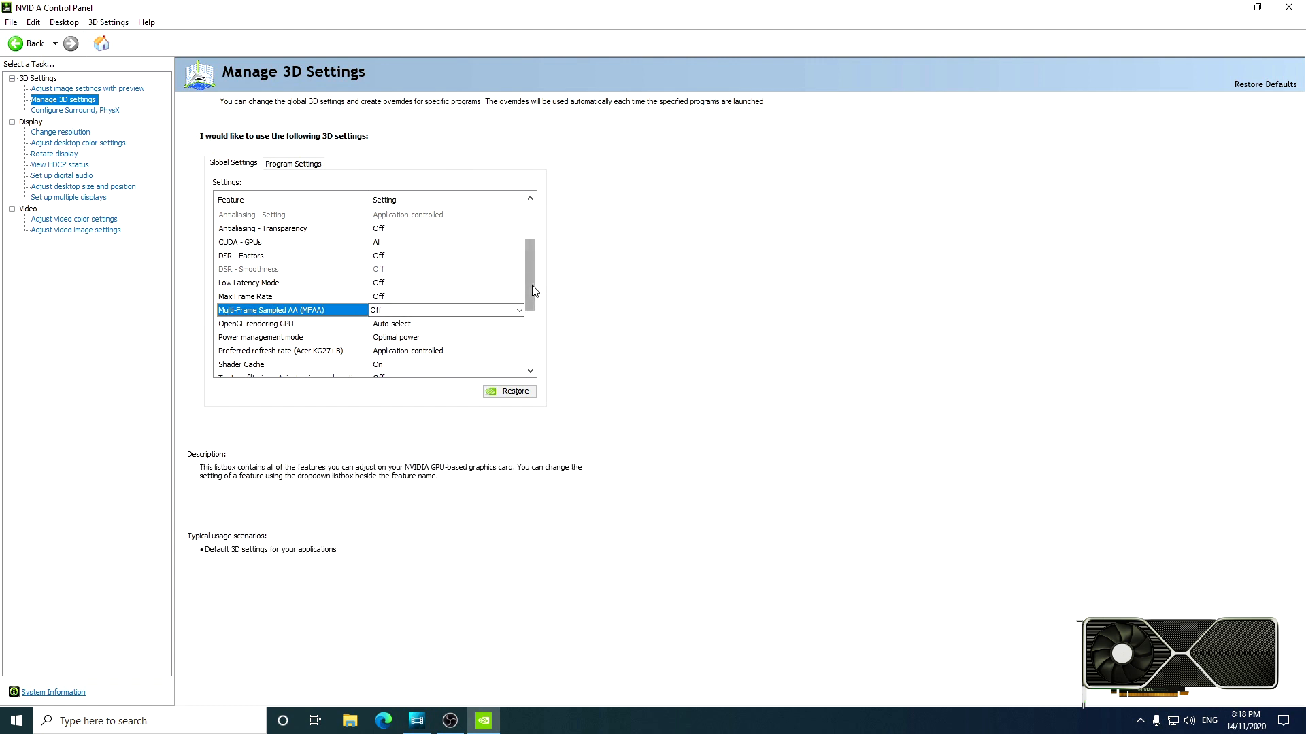
scroll(532, 285, down, 1)
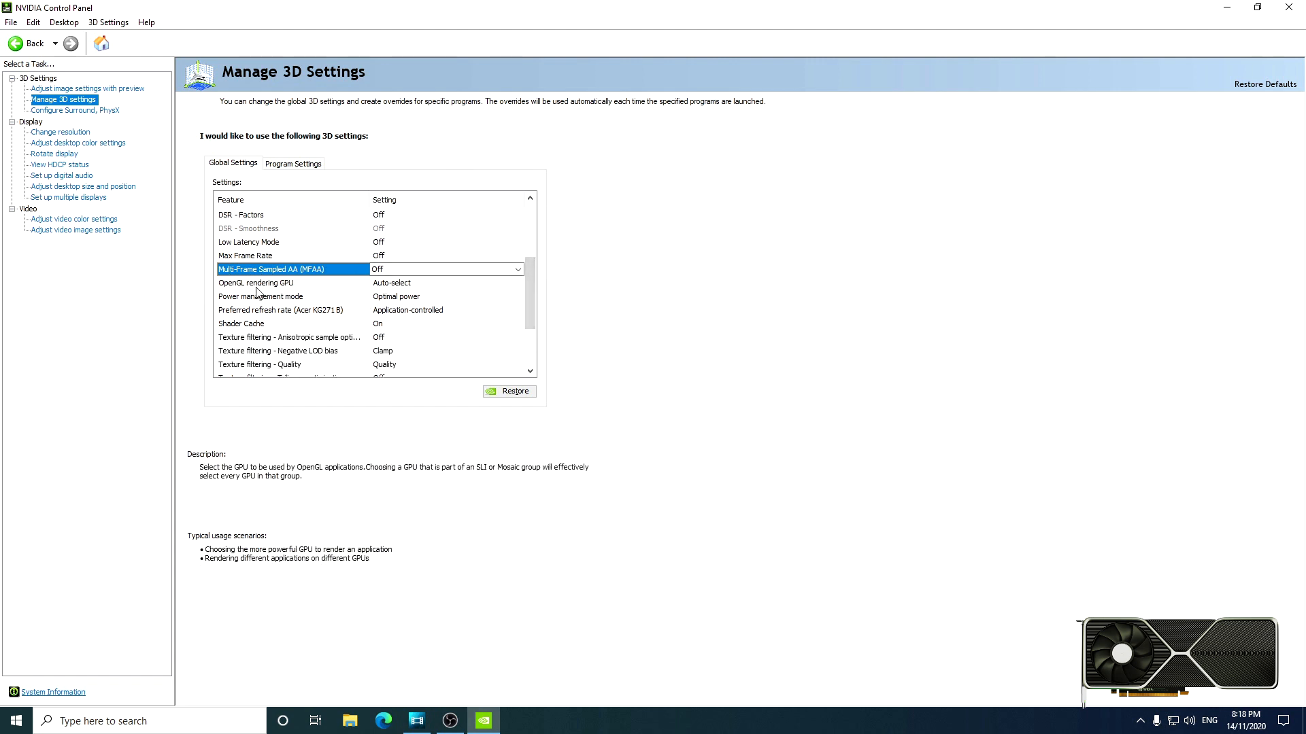
click(414, 287)
click(414, 287)
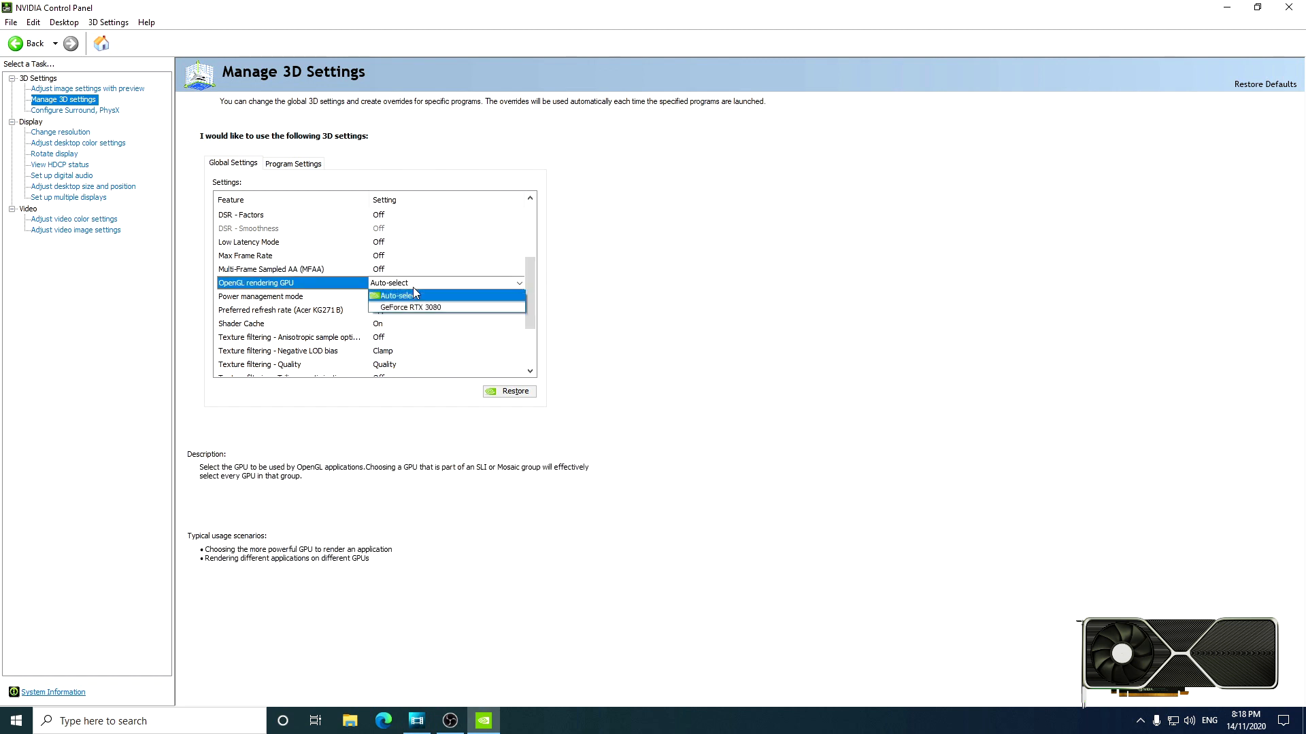
click(623, 294)
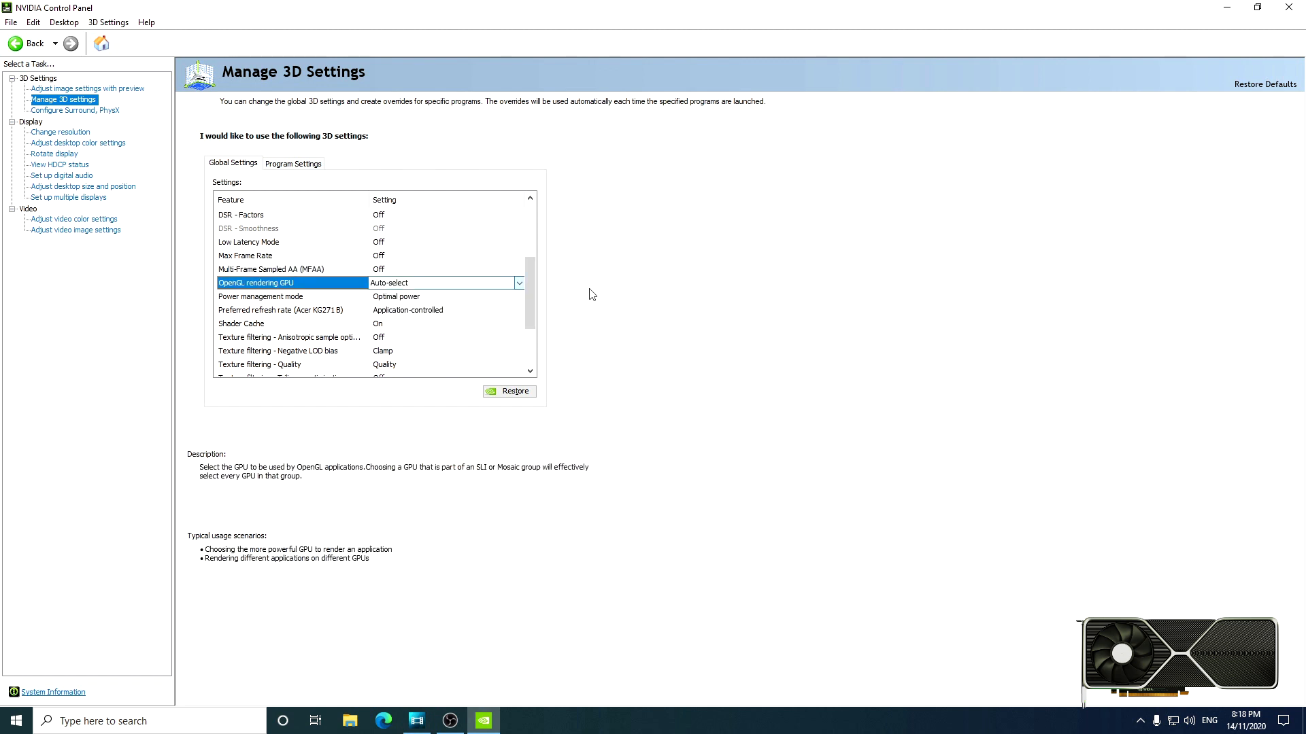
Set the power management mode to Prefer maximum performance
click(278, 297)
click(520, 297)
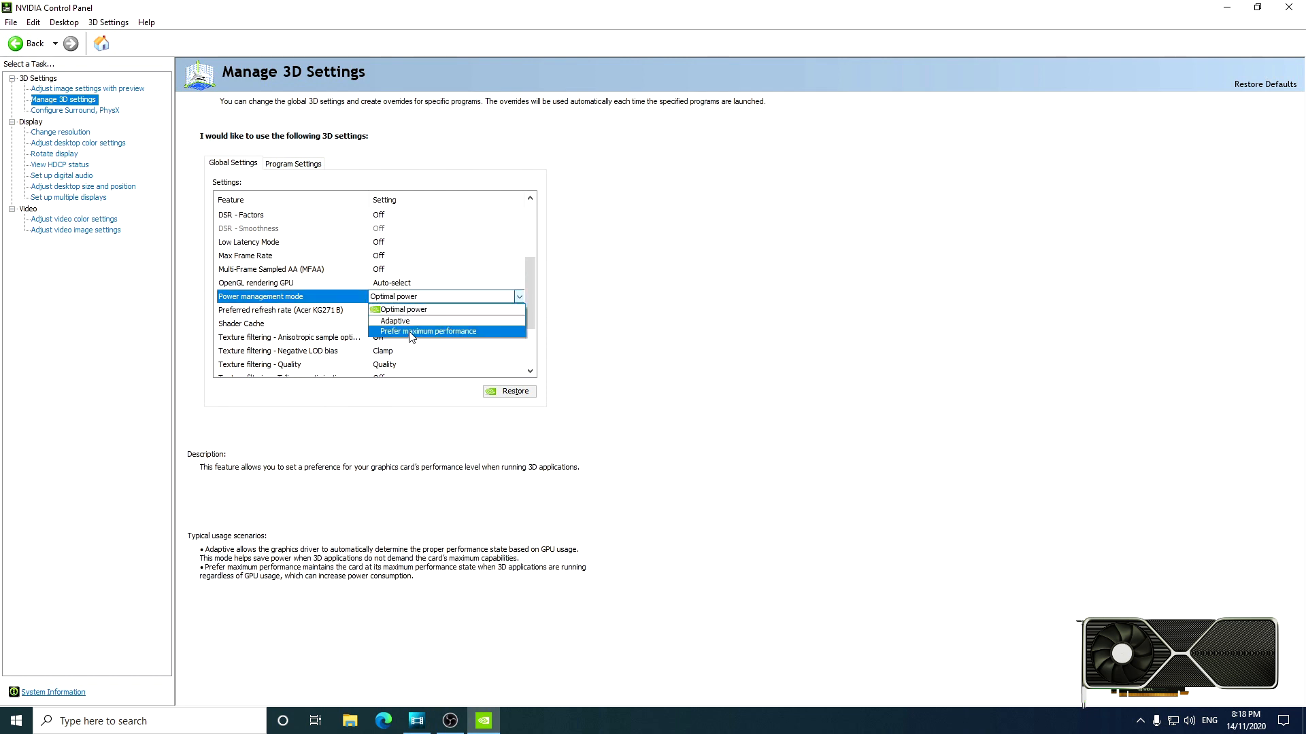
click(411, 332)
Set the monitor's preferred refresh rate to Highest available
scroll(537, 312, down, 2)
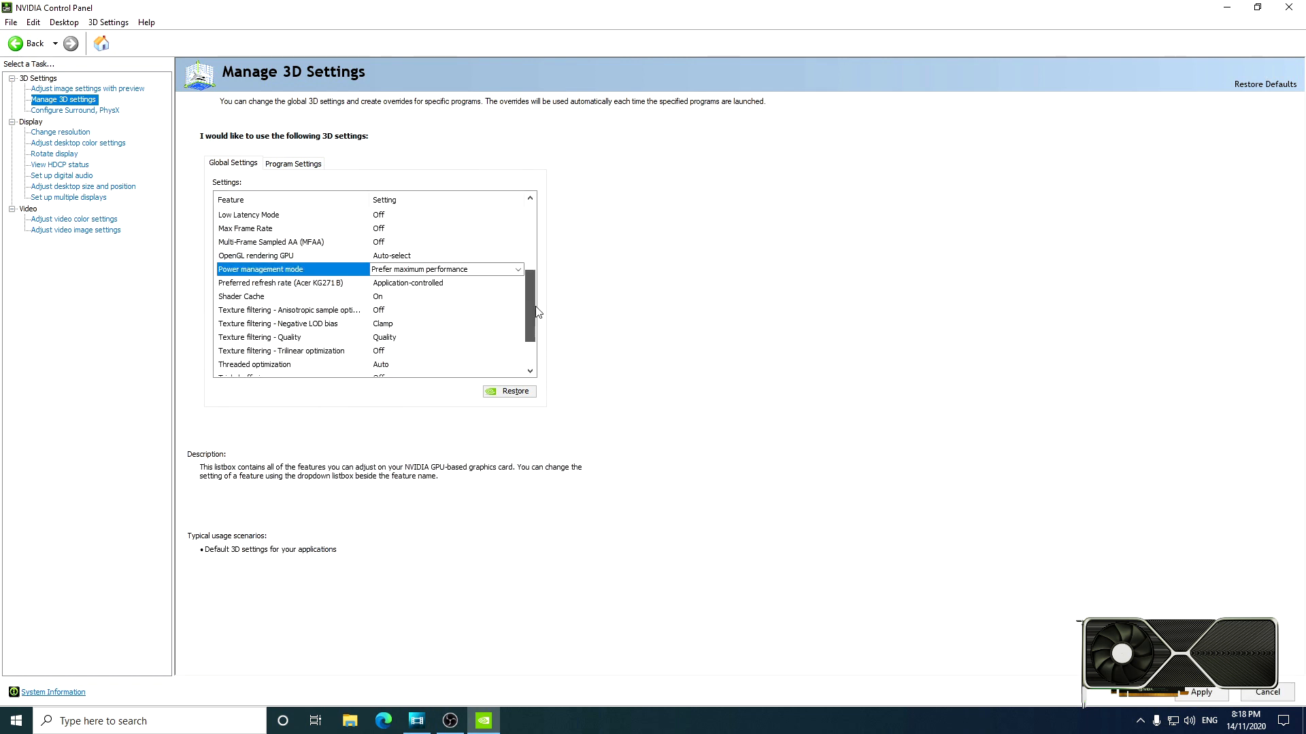
click(277, 286)
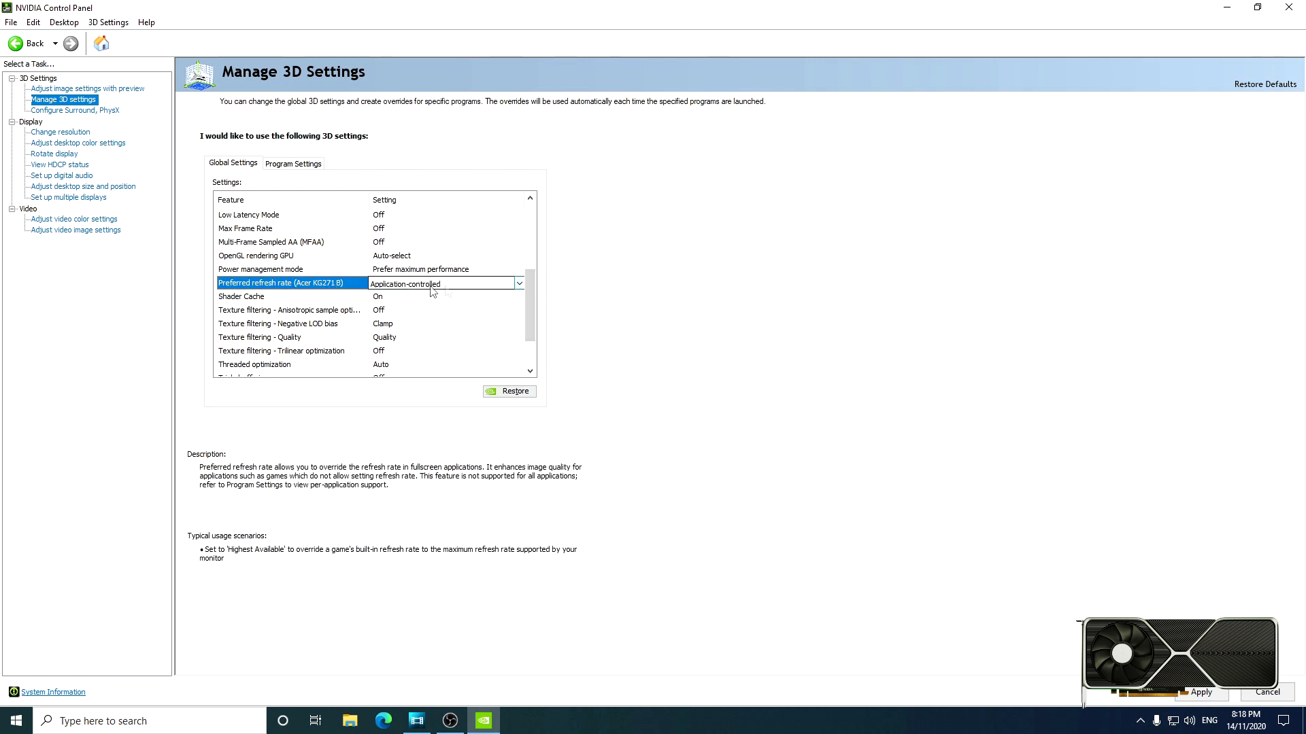
click(519, 284)
click(408, 300)
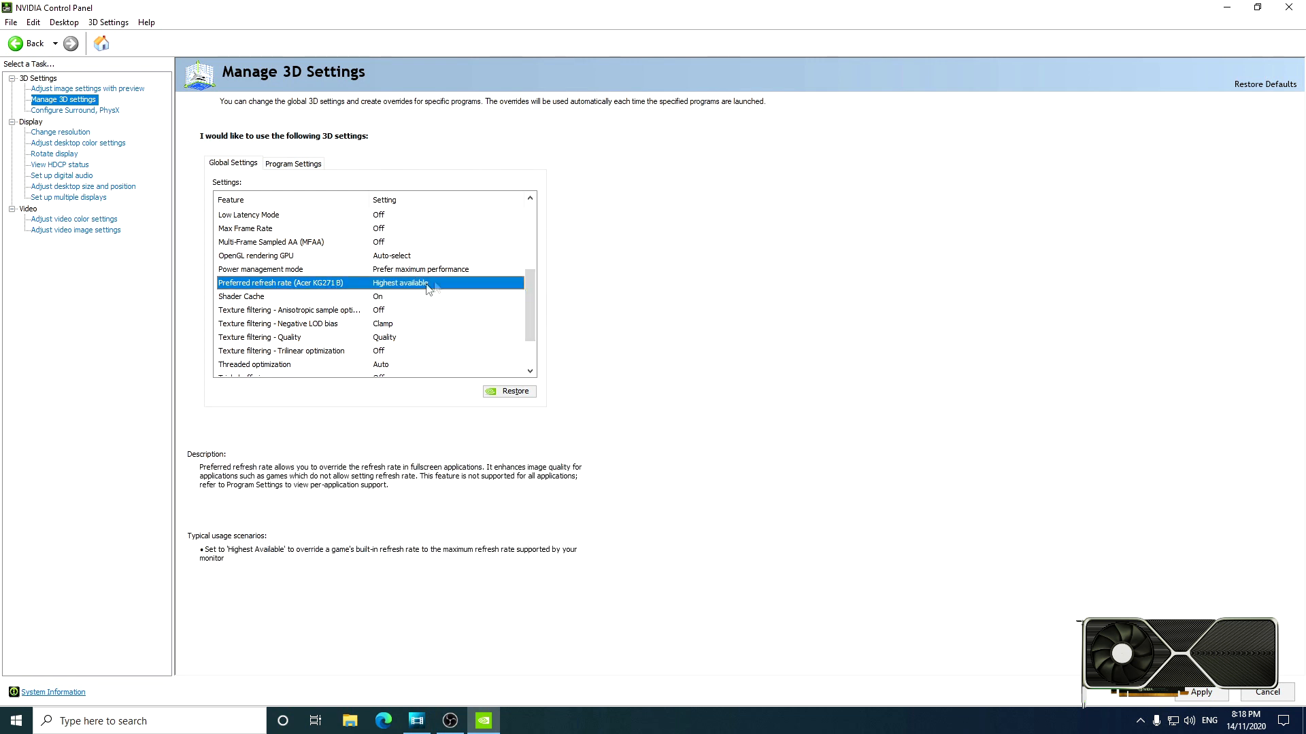
drag(528, 237, 531, 321)
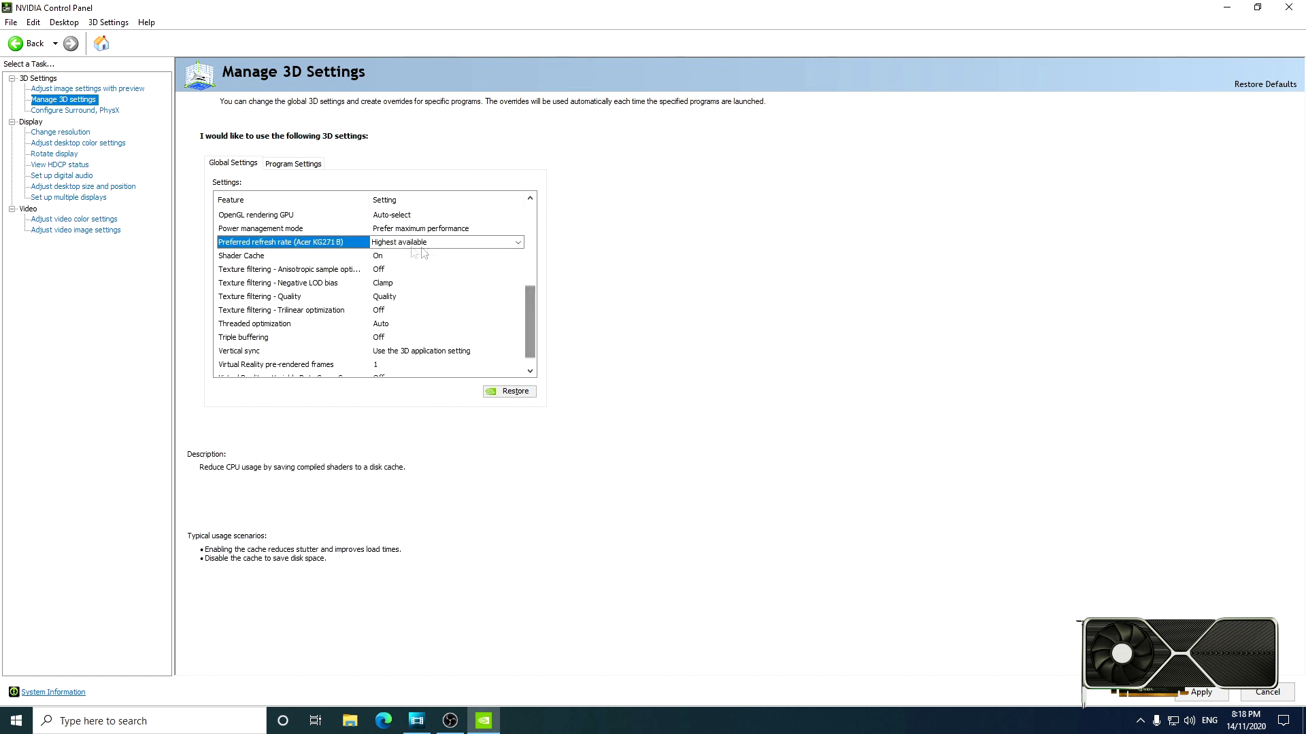
Set the anisotropic sample optimization to Off and the negative LOD bias to Clamp in the texture filtering settings
click(260, 257)
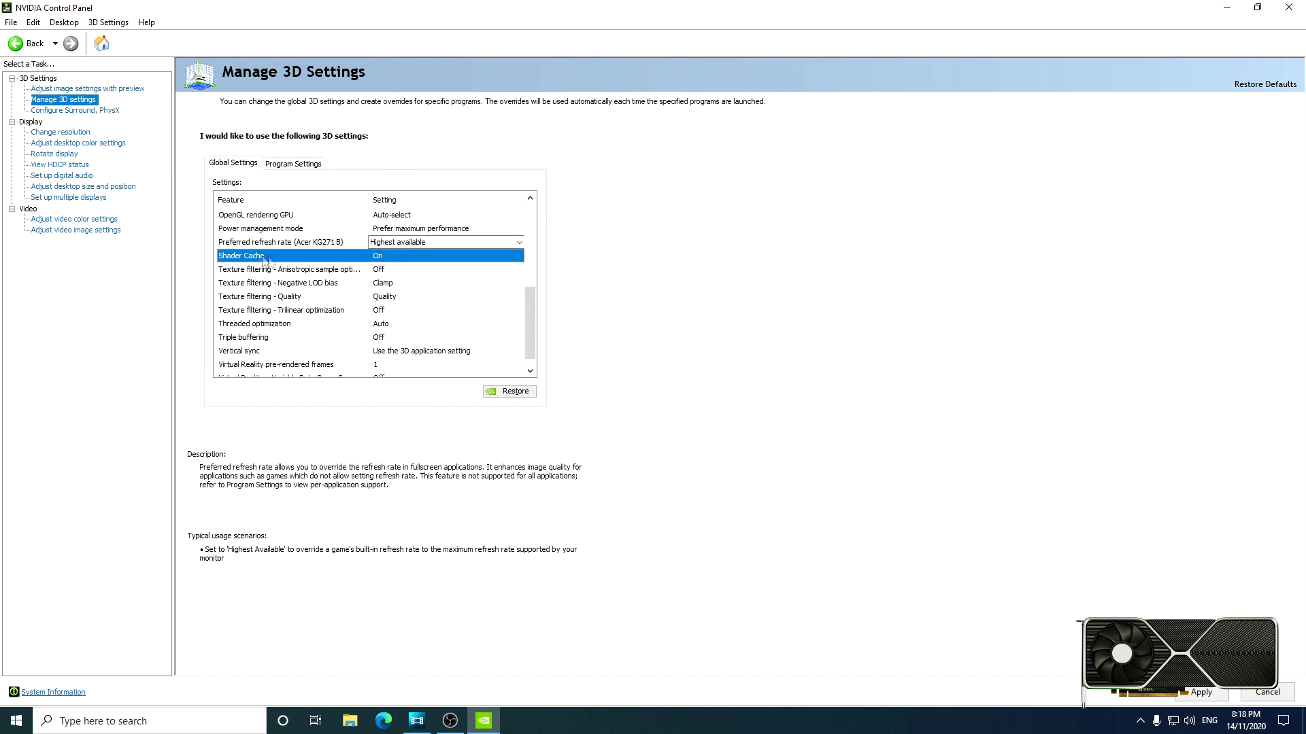
click(322, 271)
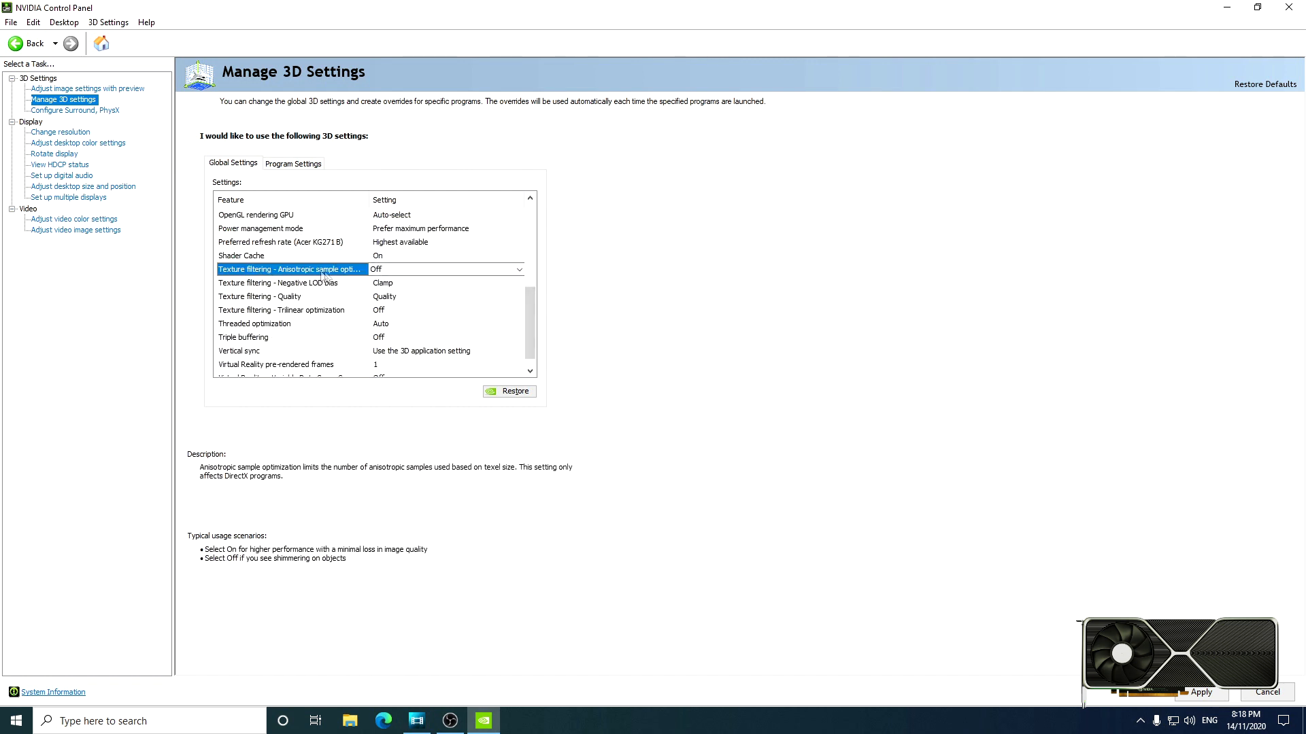
click(517, 270)
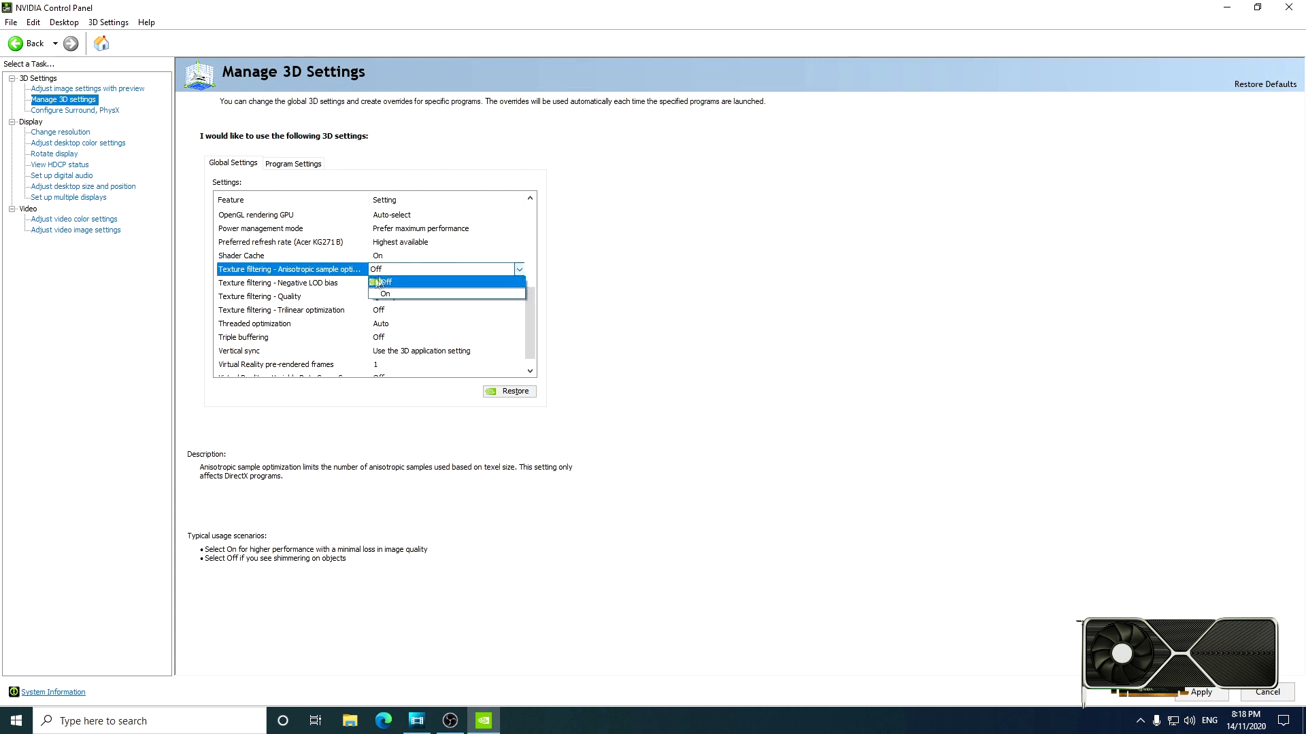
click(449, 281)
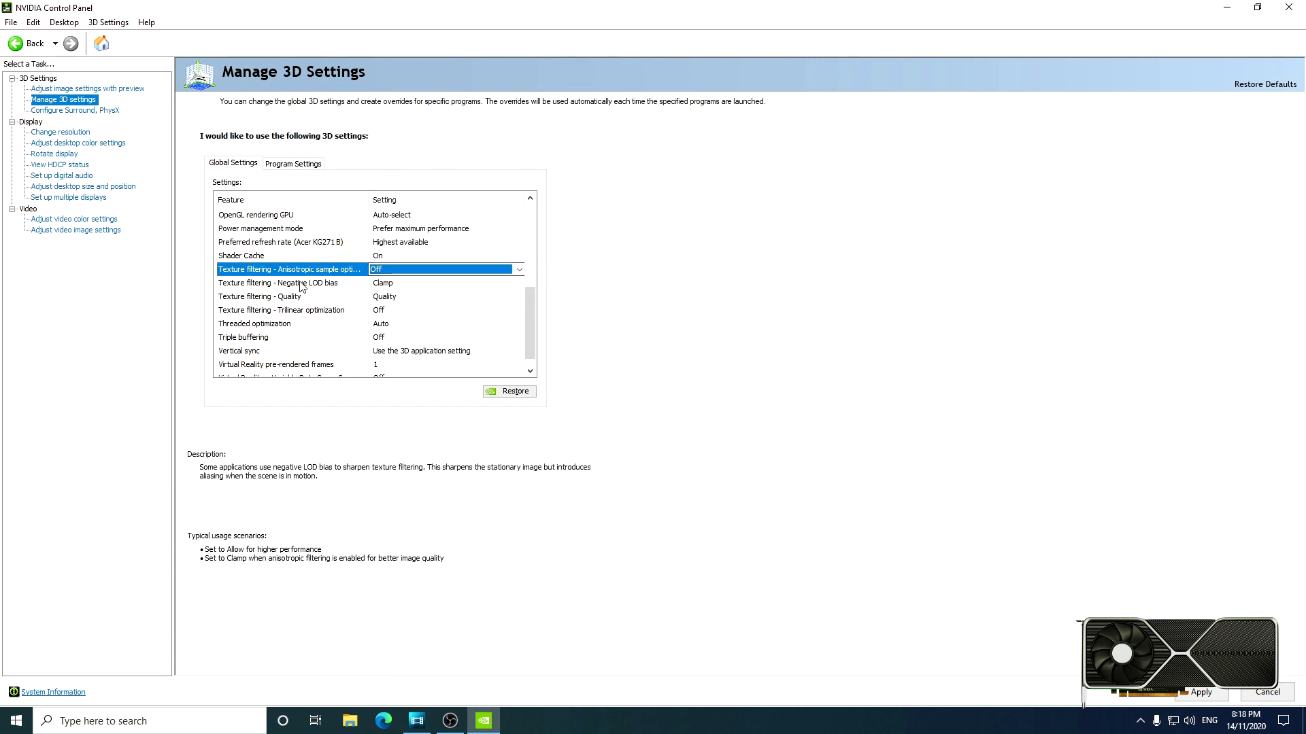
click(308, 284)
click(401, 284)
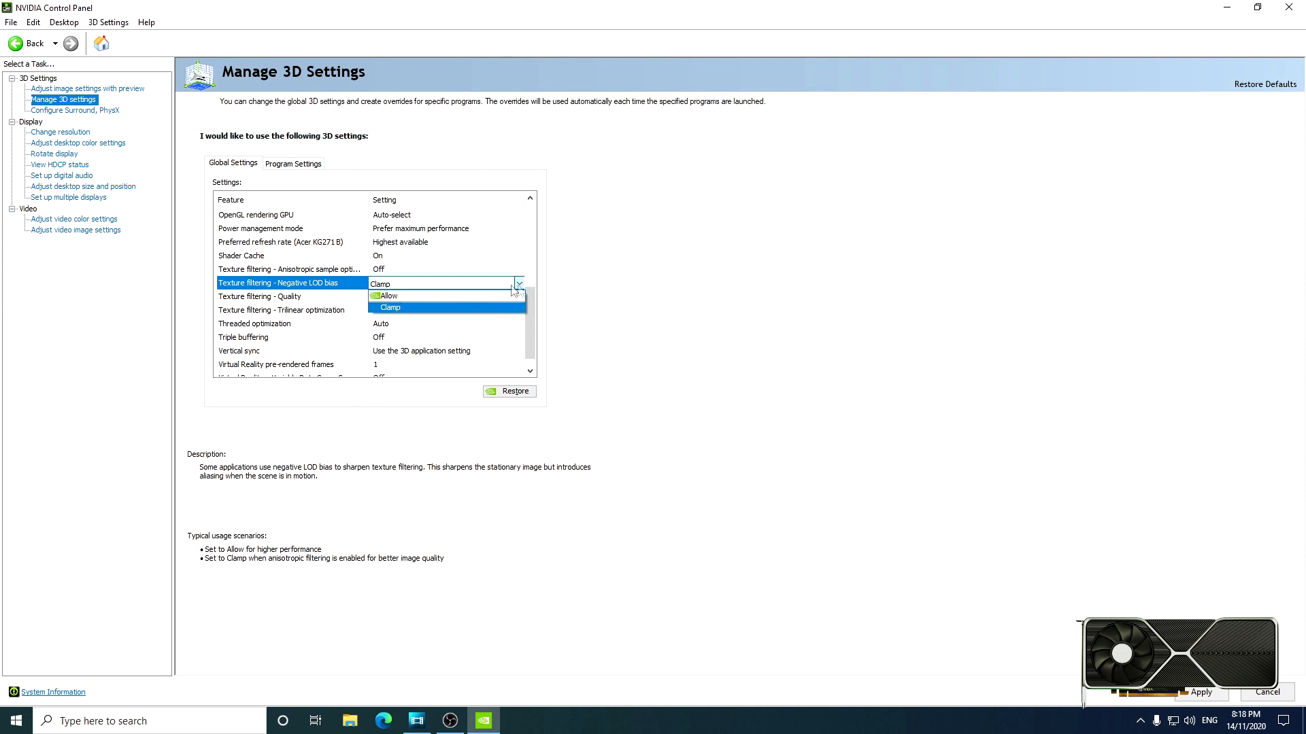
click(403, 308)
Set the texture filtering quality to High performance
click(272, 298)
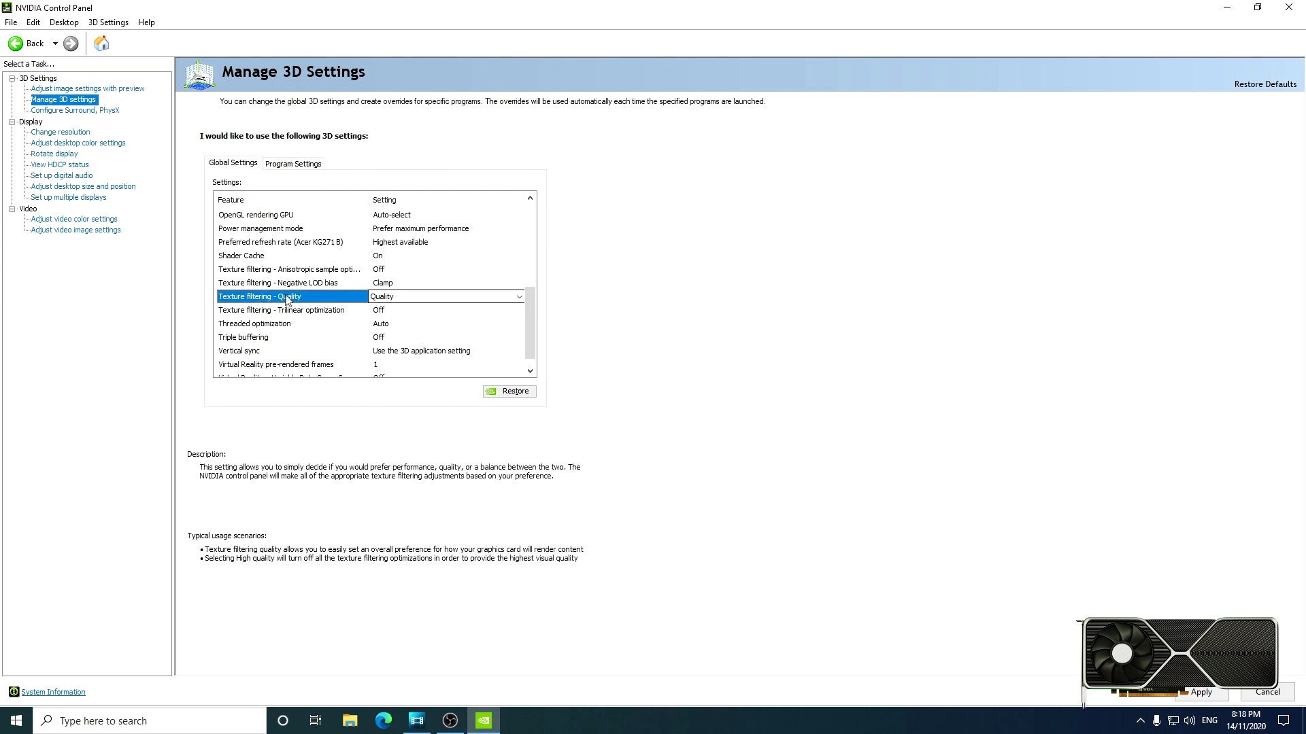
click(408, 296)
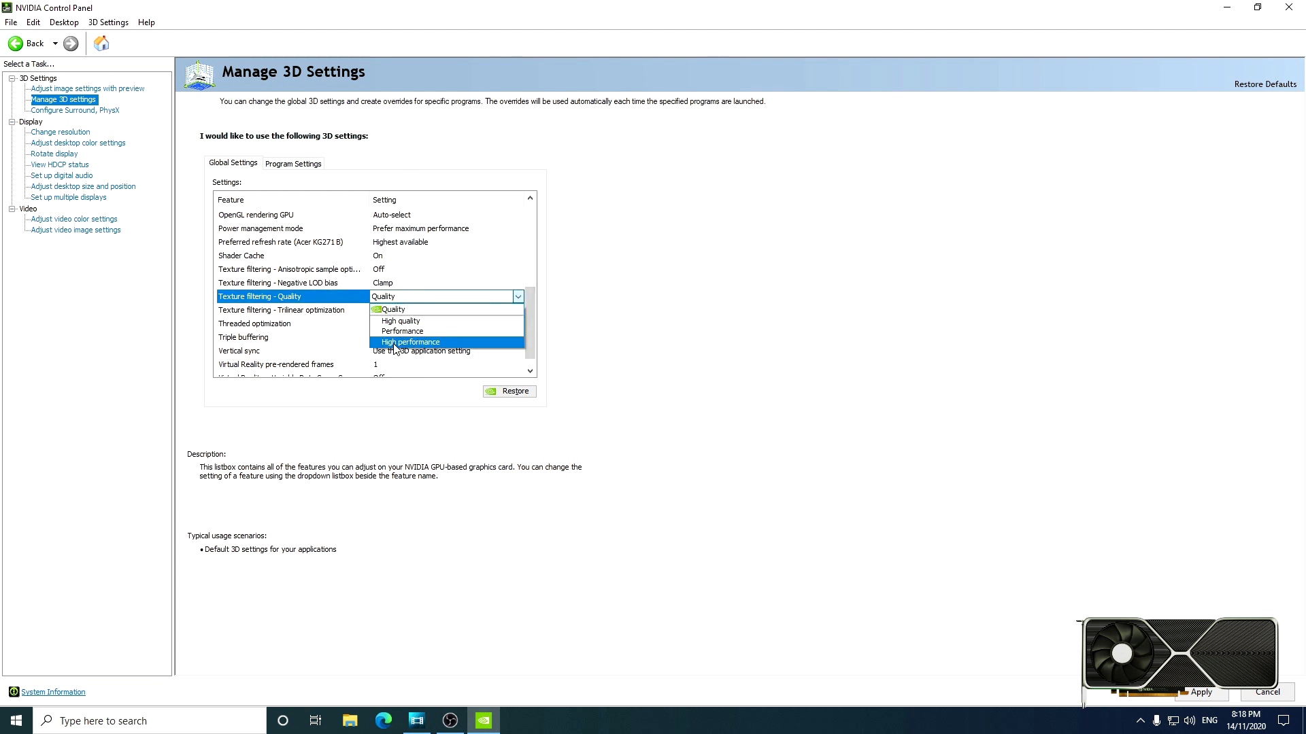
click(402, 342)
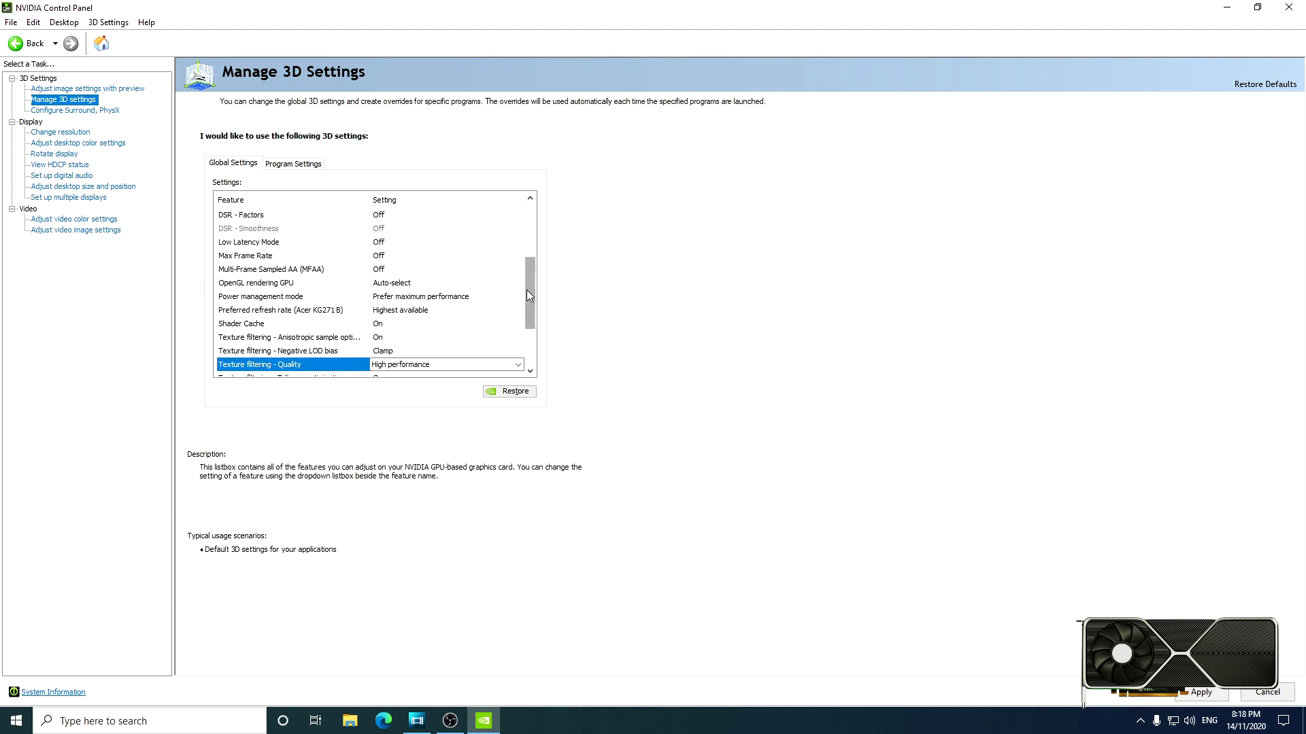
Review the trilinear optimization, threaded optimization and remaining global 3D settings through the virtual reality entries
drag(527, 290, 530, 325)
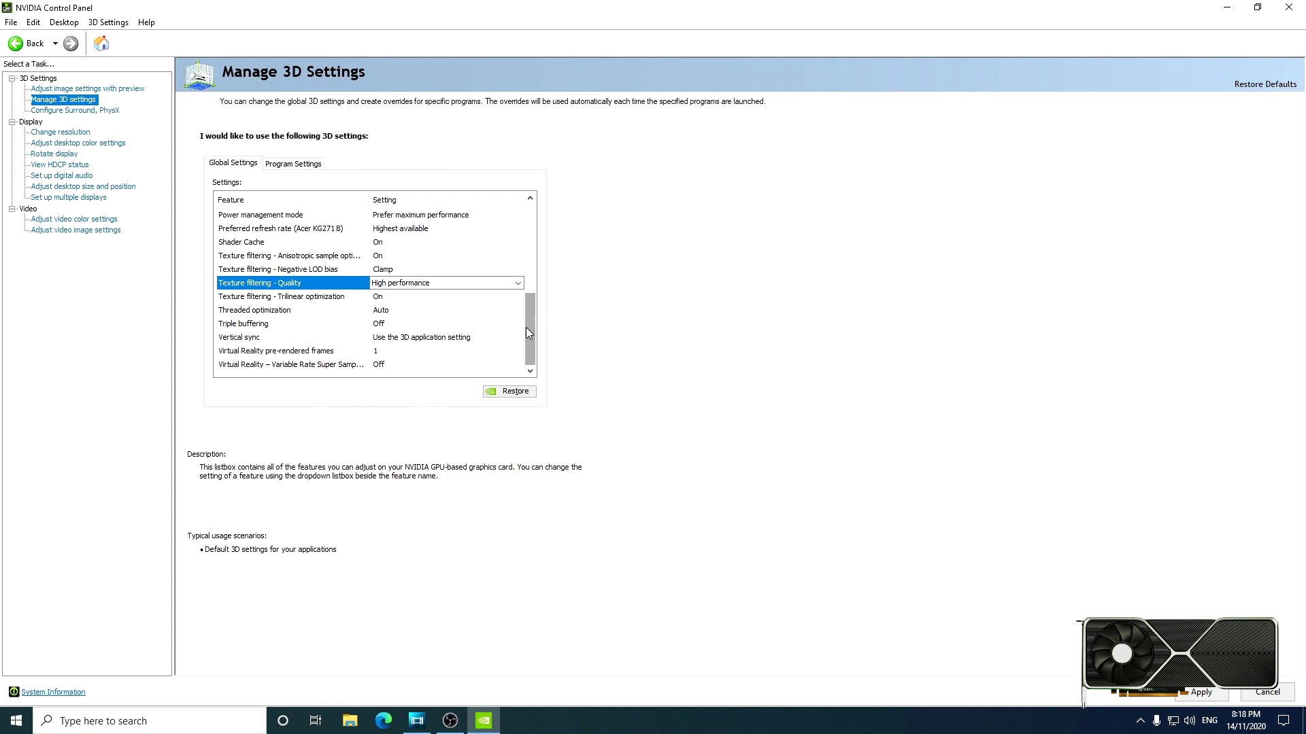
mouse_move(524, 337)
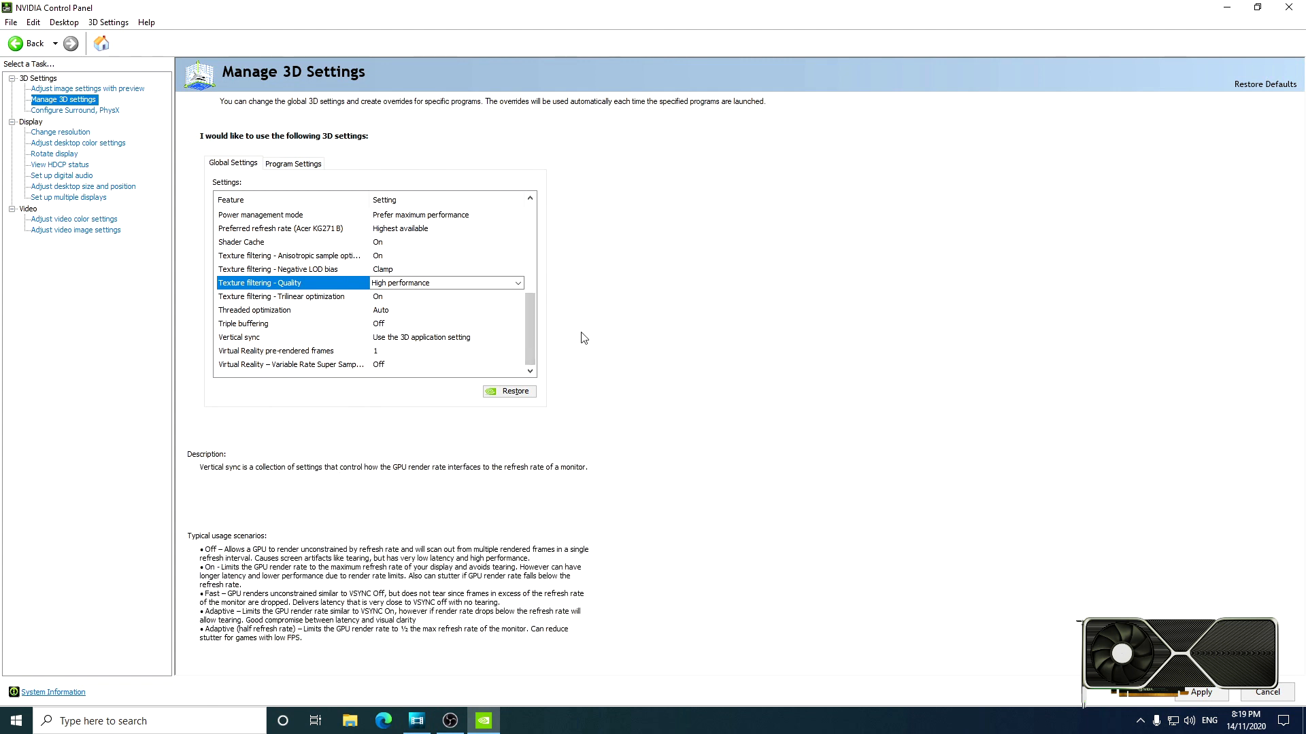
mouse_move(302, 309)
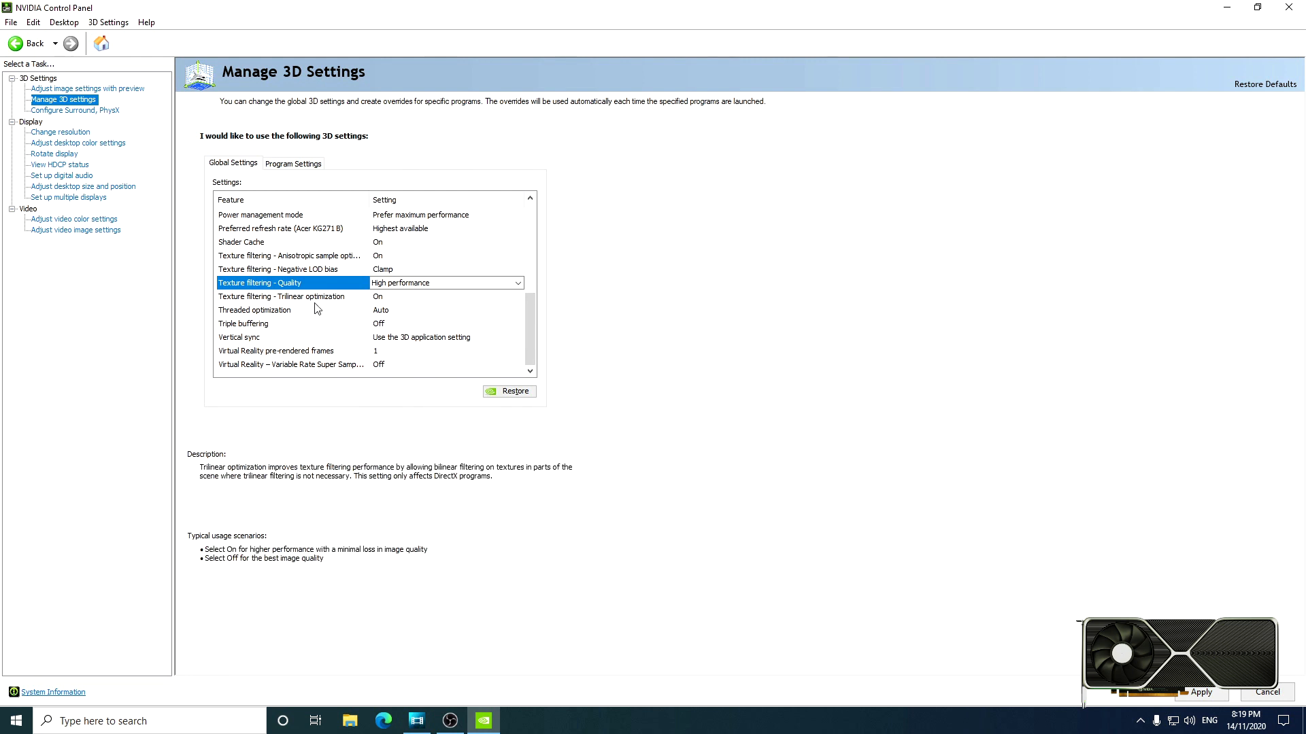
click(314, 300)
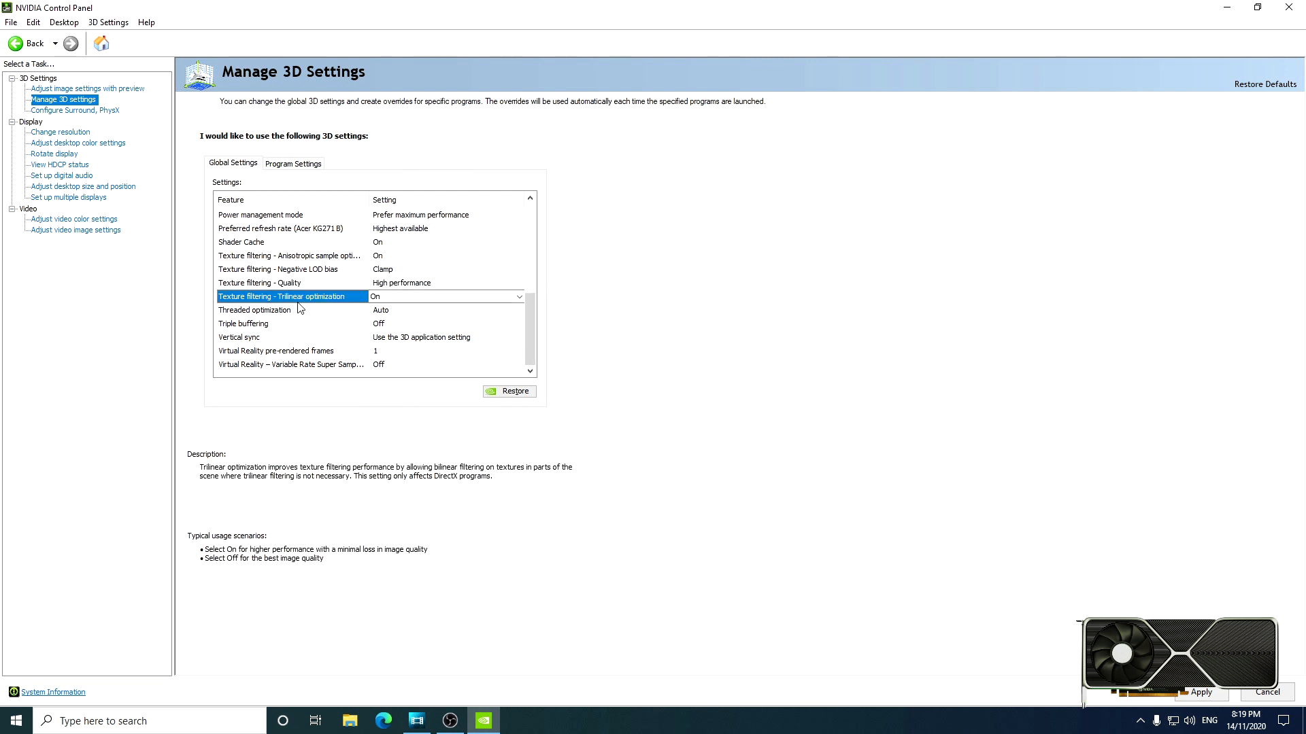
click(418, 314)
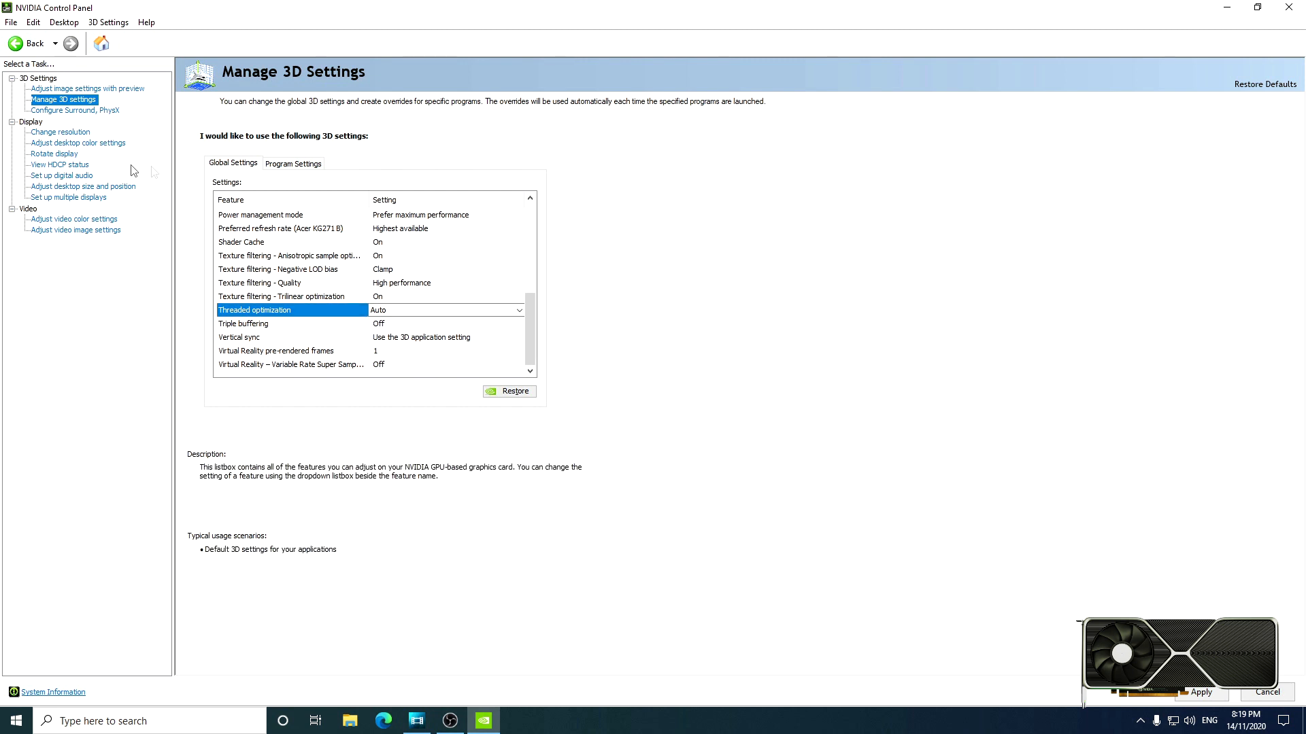
drag(533, 324, 532, 365)
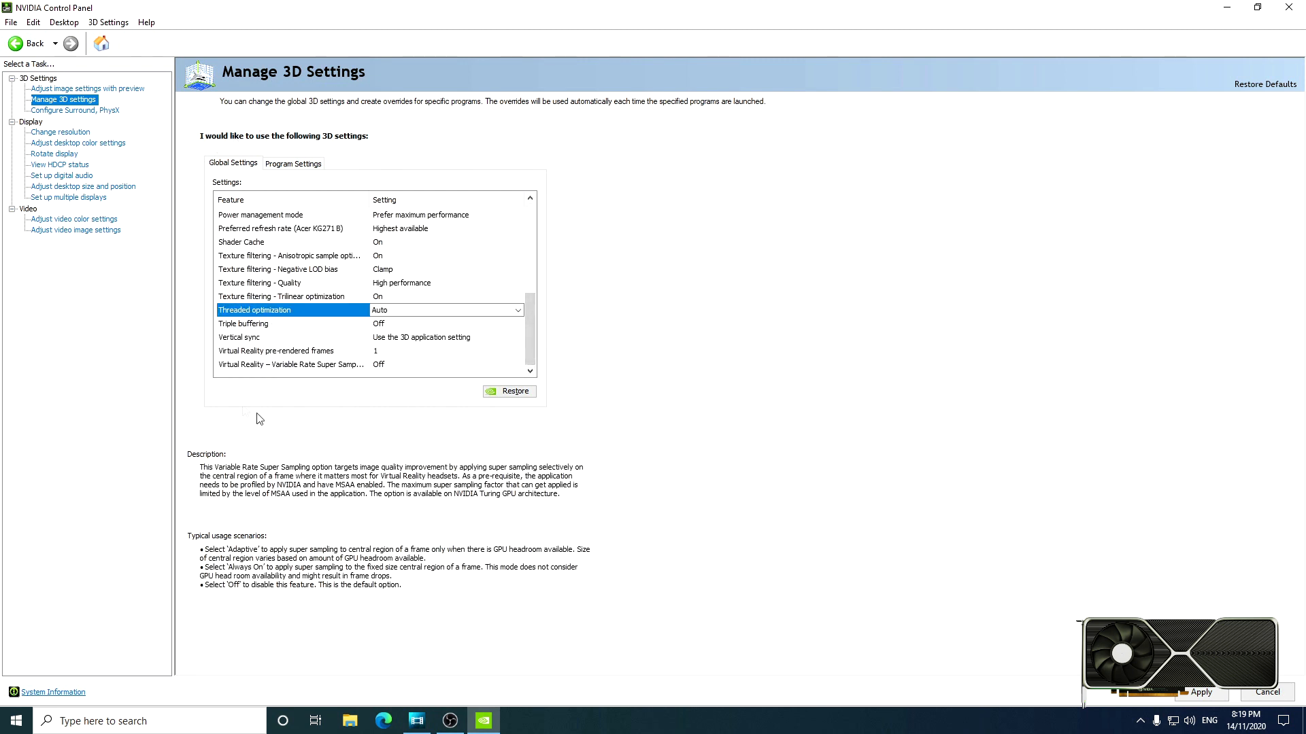
mouse_move(291, 275)
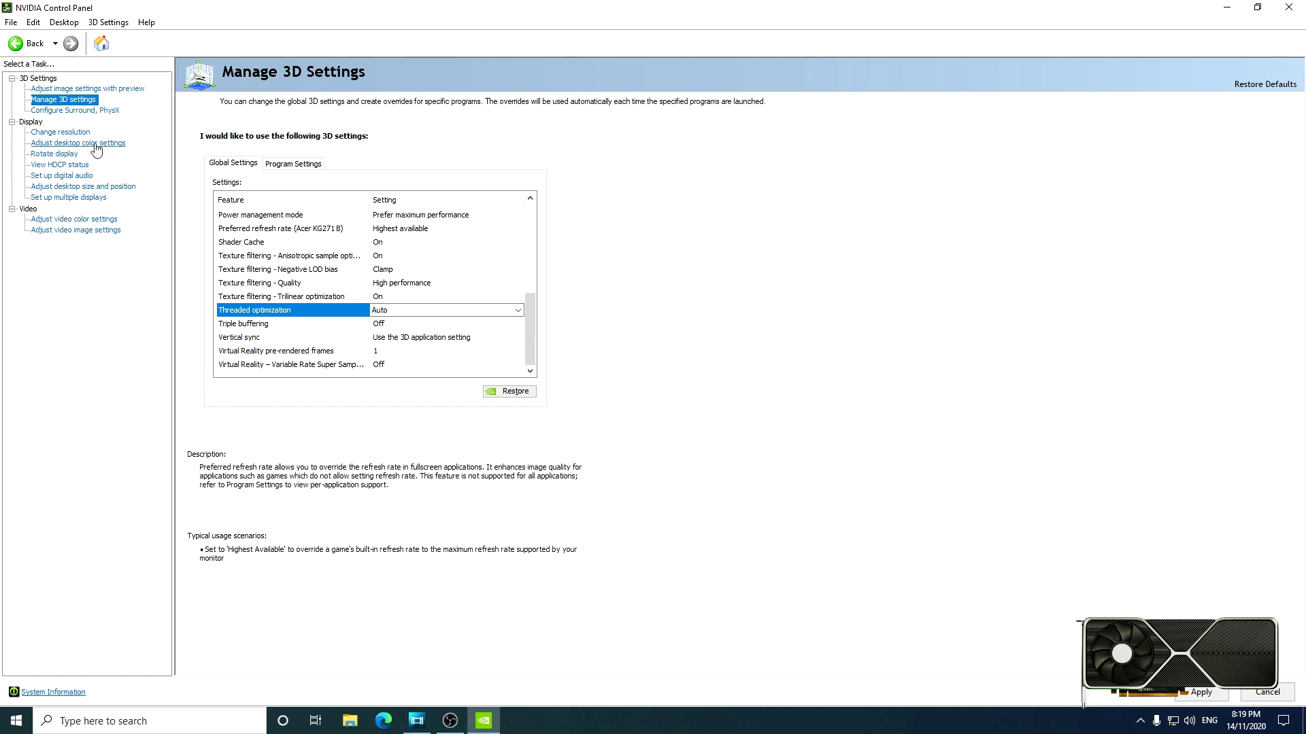
Apply the pending 3D settings changes, and set the PhysX processor to GeForce RTX 3080 and apply it
click(75, 110)
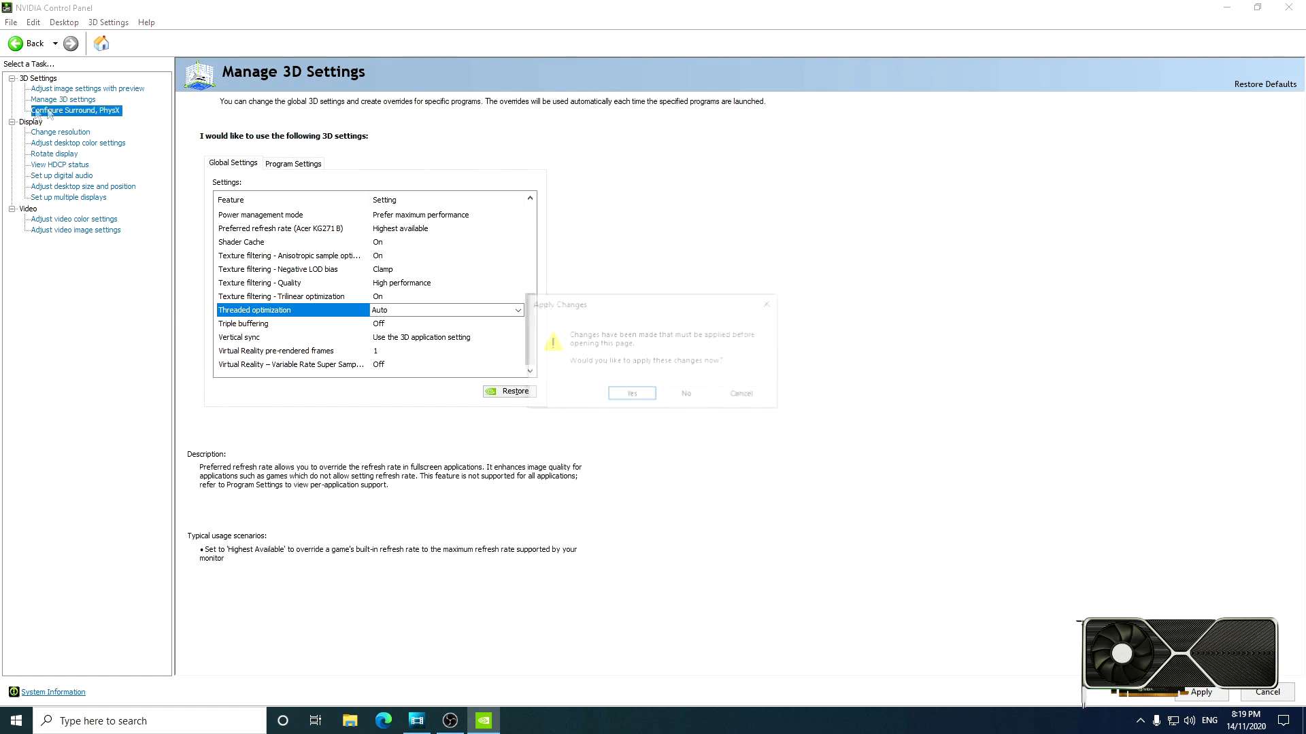
click(636, 397)
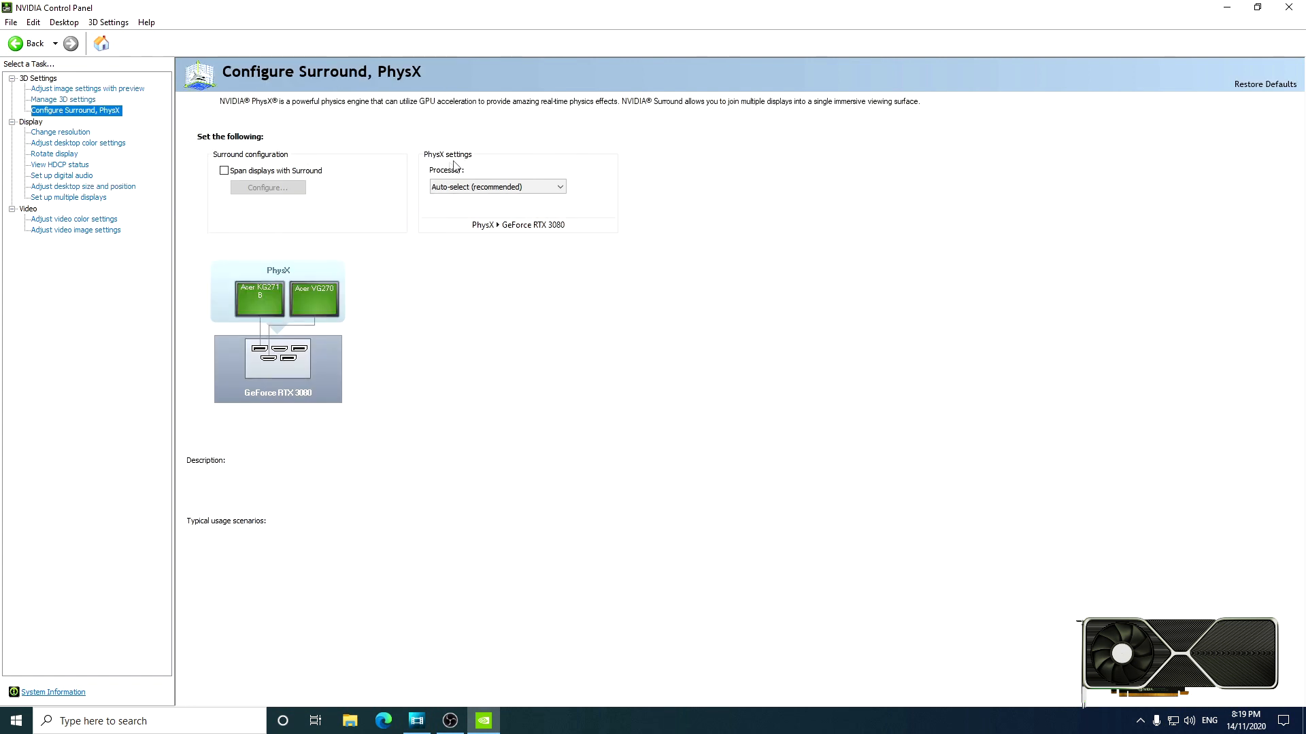
click(479, 187)
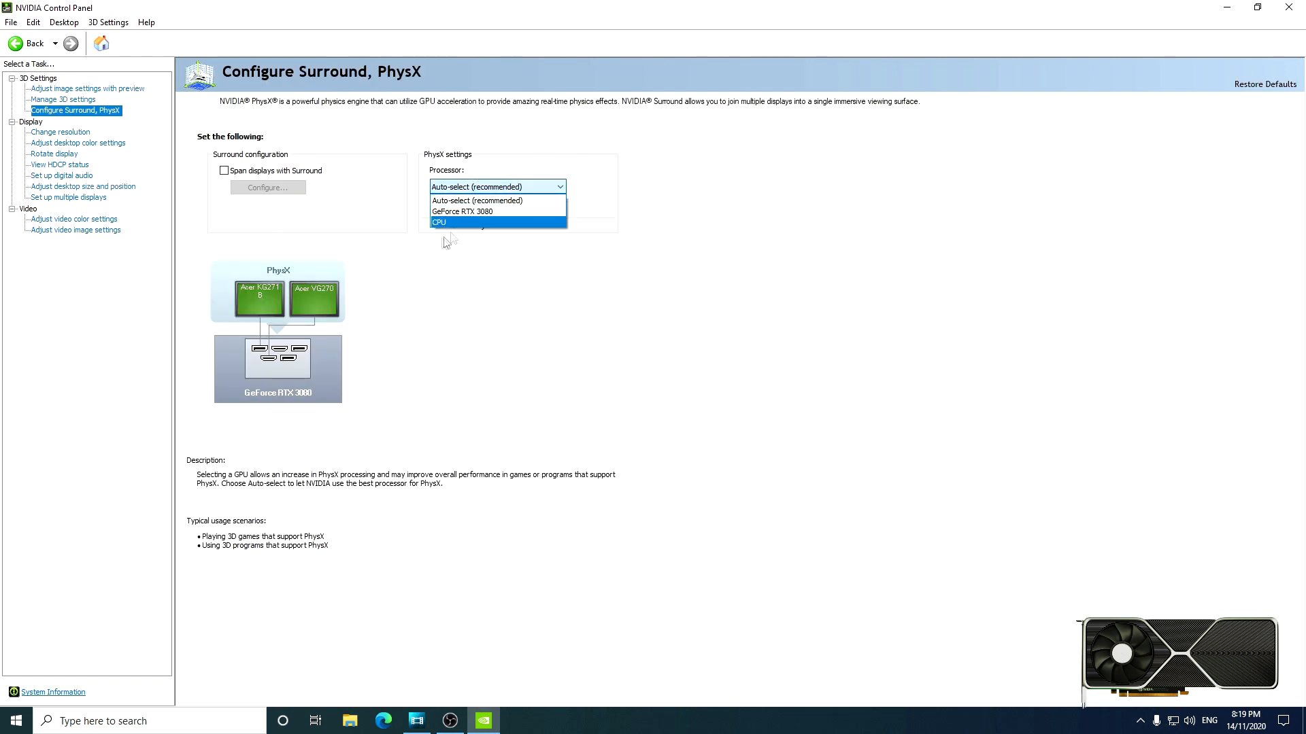
click(472, 212)
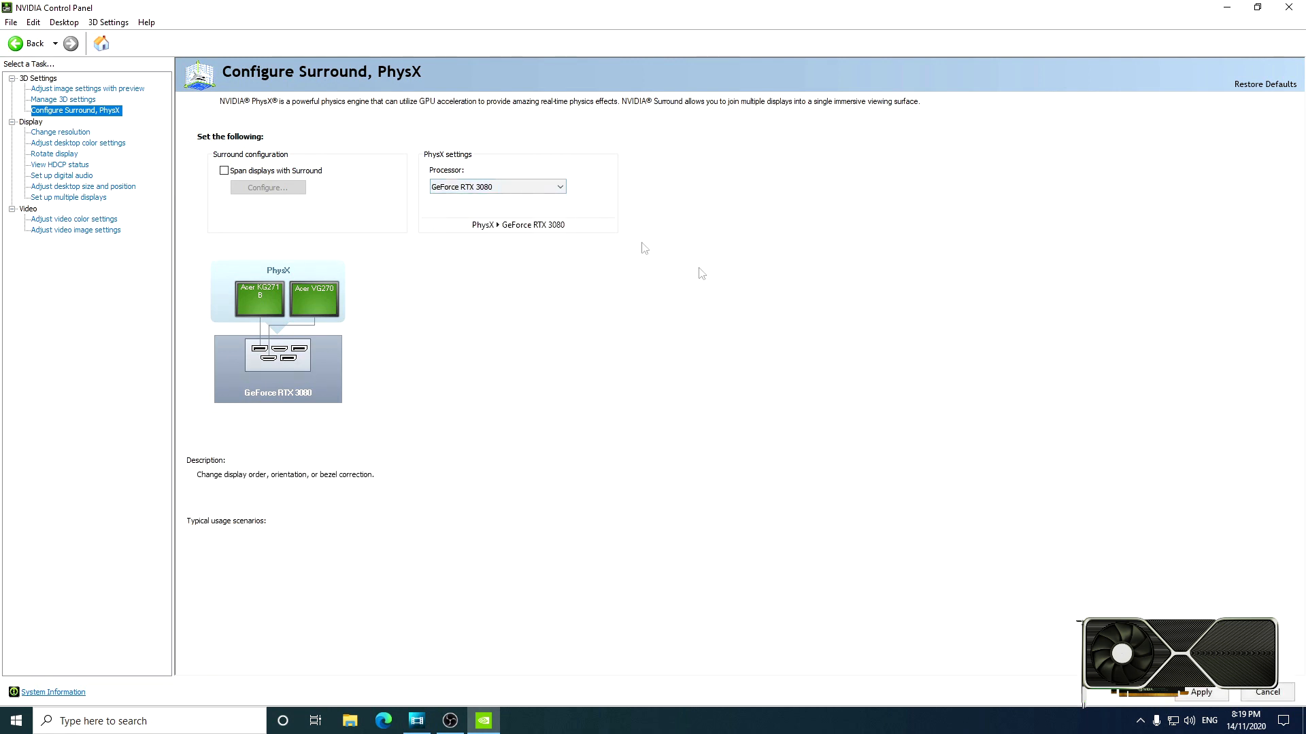
click(1196, 692)
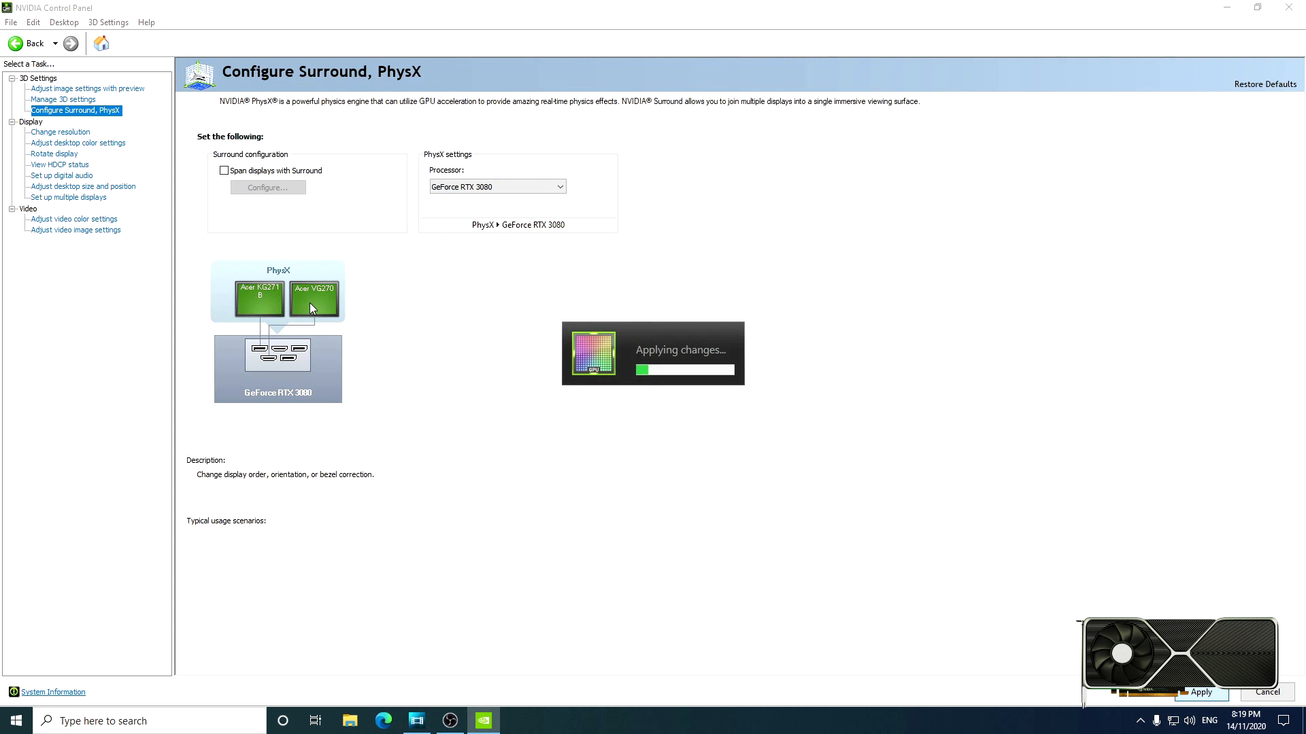
Examine the display's resolution list and check the refresh rates offered for the 1080p, 1920 × 1080 (native) entry
click(61, 132)
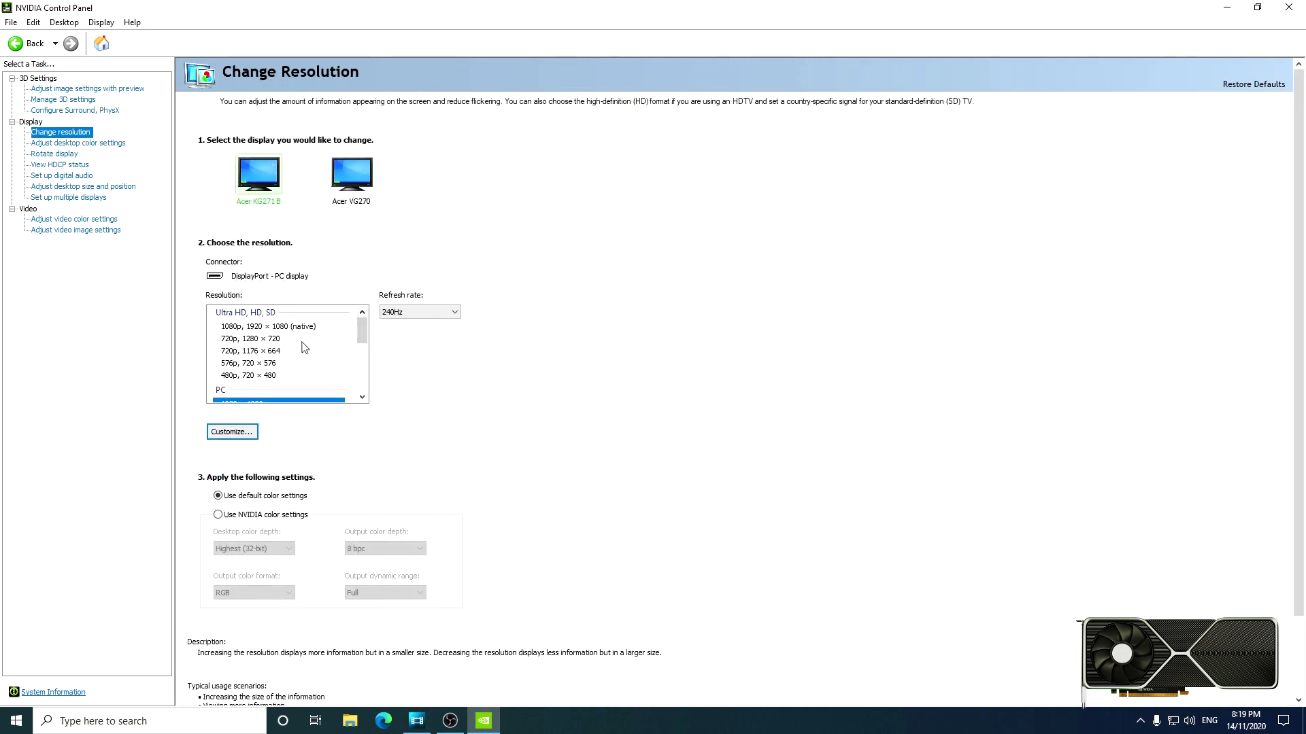
scroll(354, 336, down, 2)
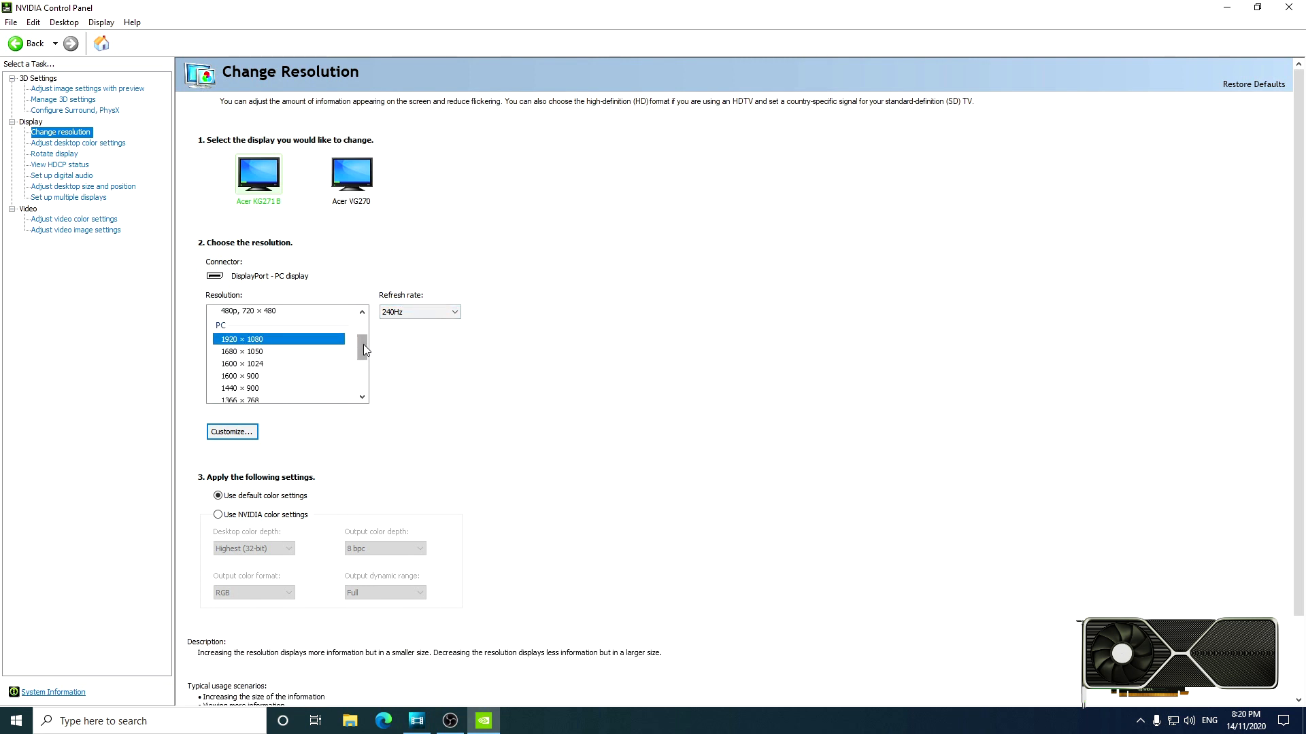
scroll(363, 344, up, 2)
scroll(363, 340, down, 1)
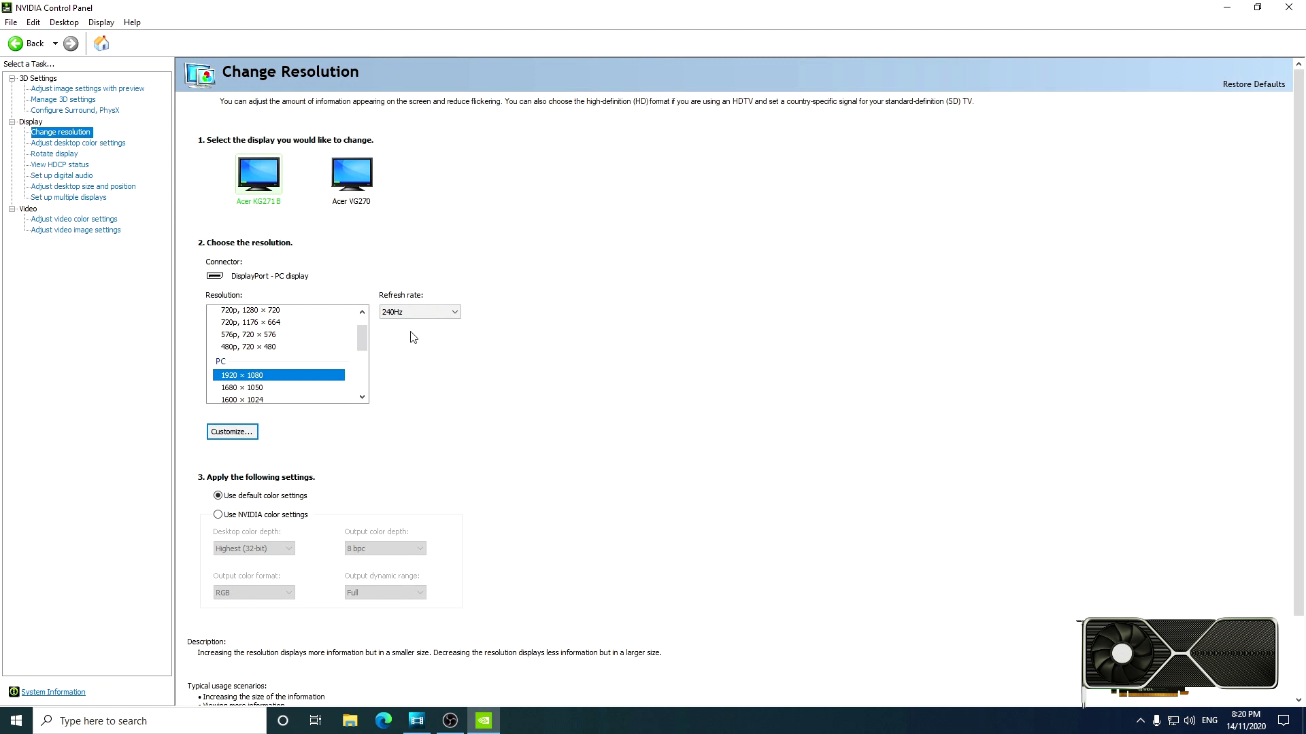
scroll(368, 344, up, 1)
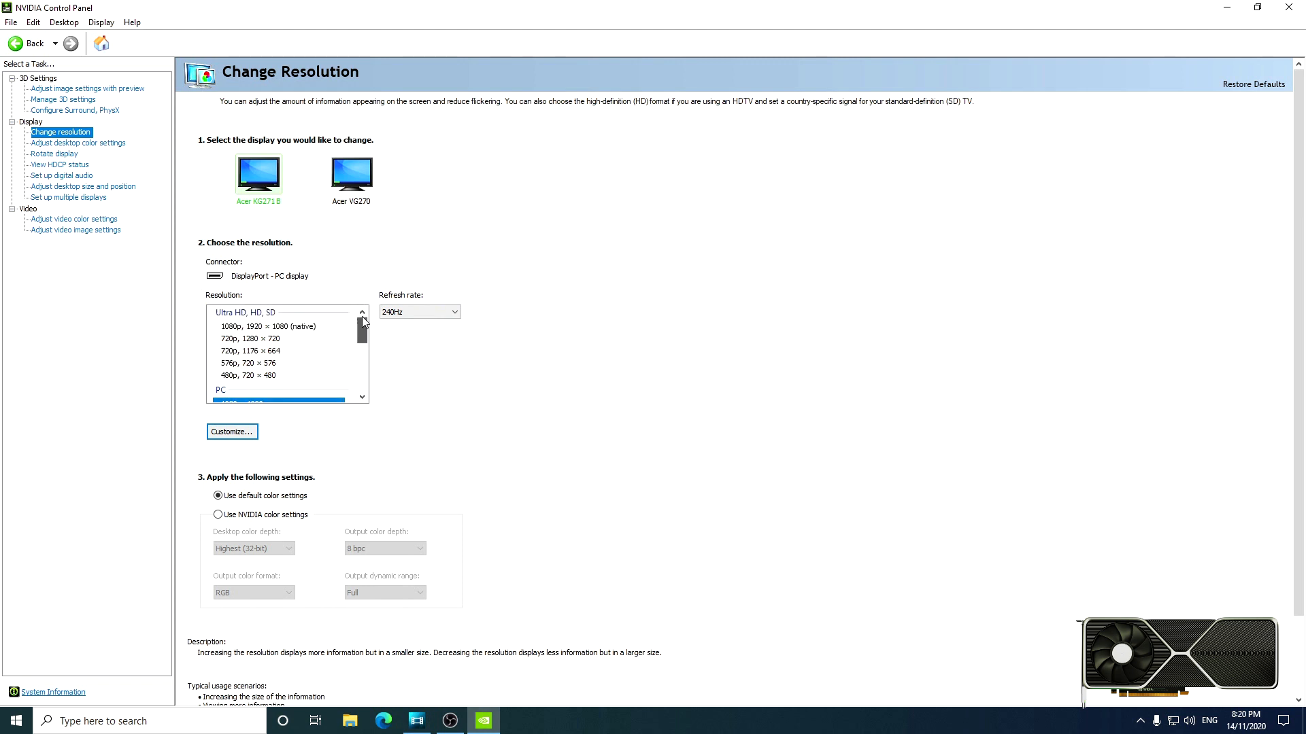
click(258, 327)
click(418, 312)
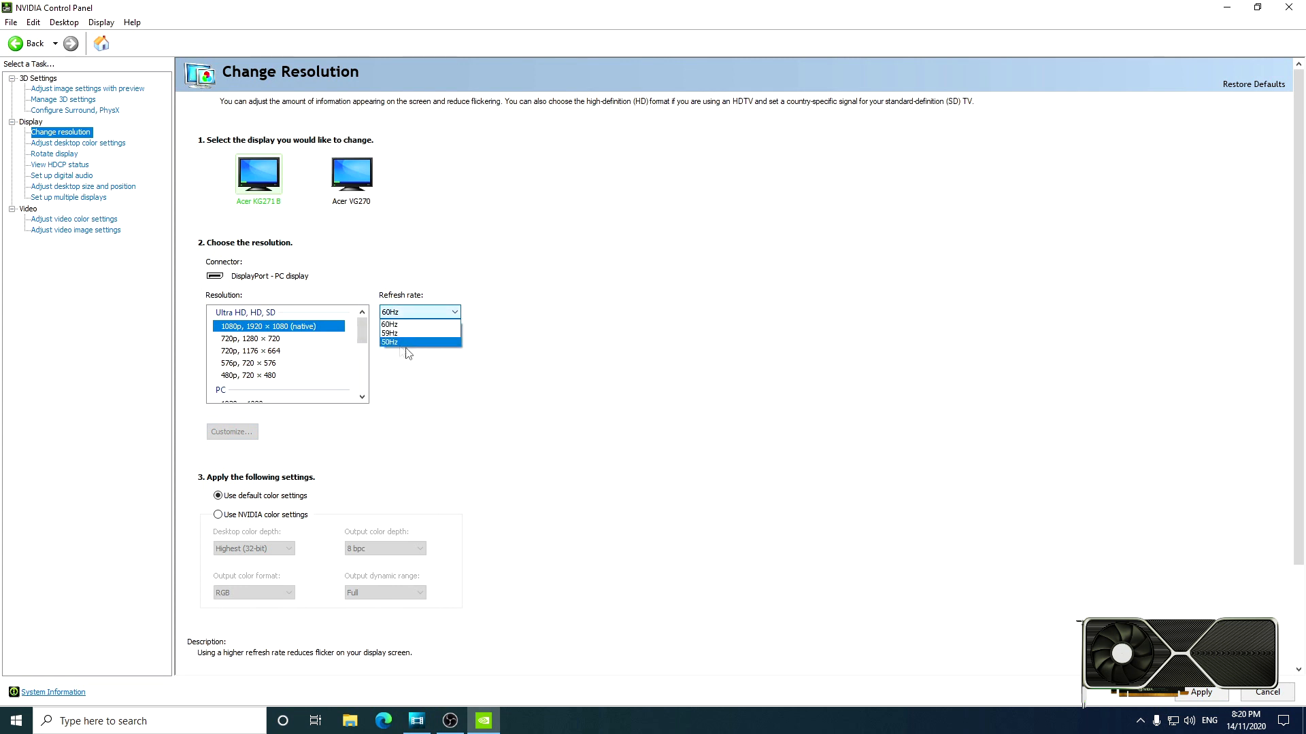
click(398, 394)
Select the PC resolution 1920 × 1080 and check the refresh rates it offers
scroll(270, 381, down, 2)
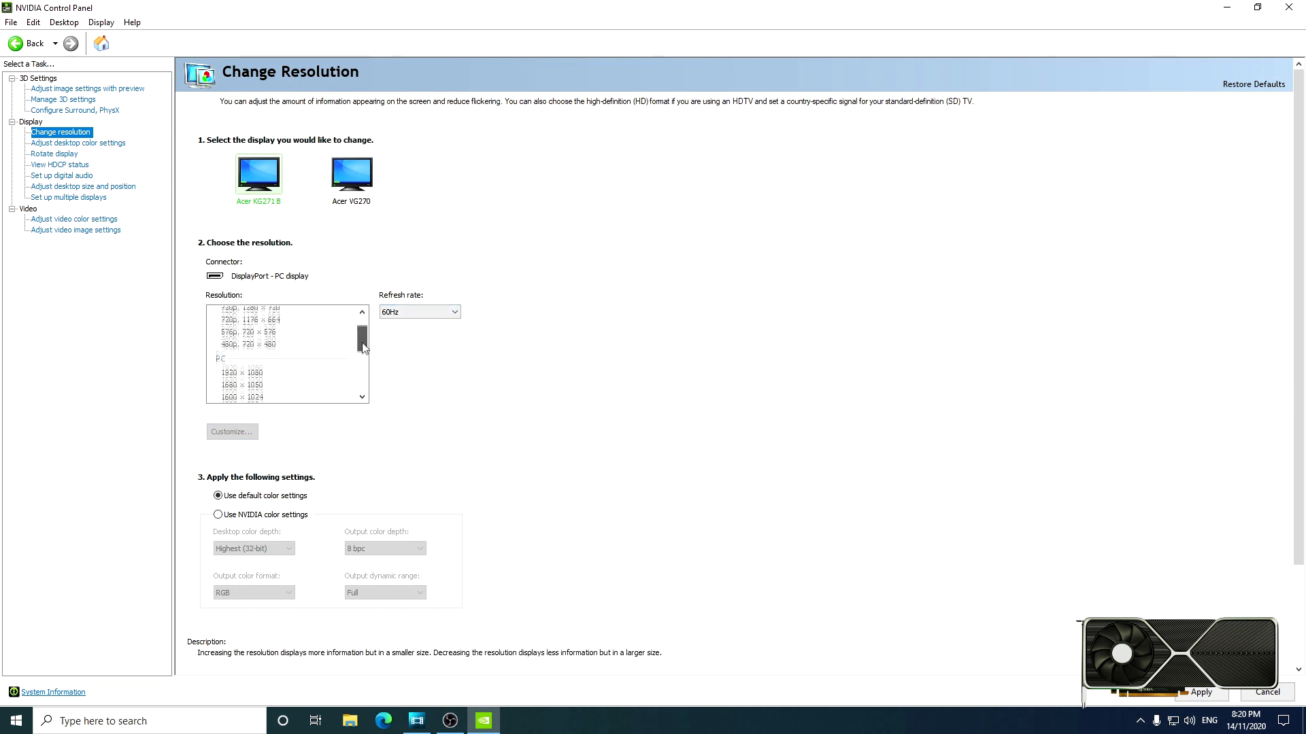
click(271, 381)
click(395, 313)
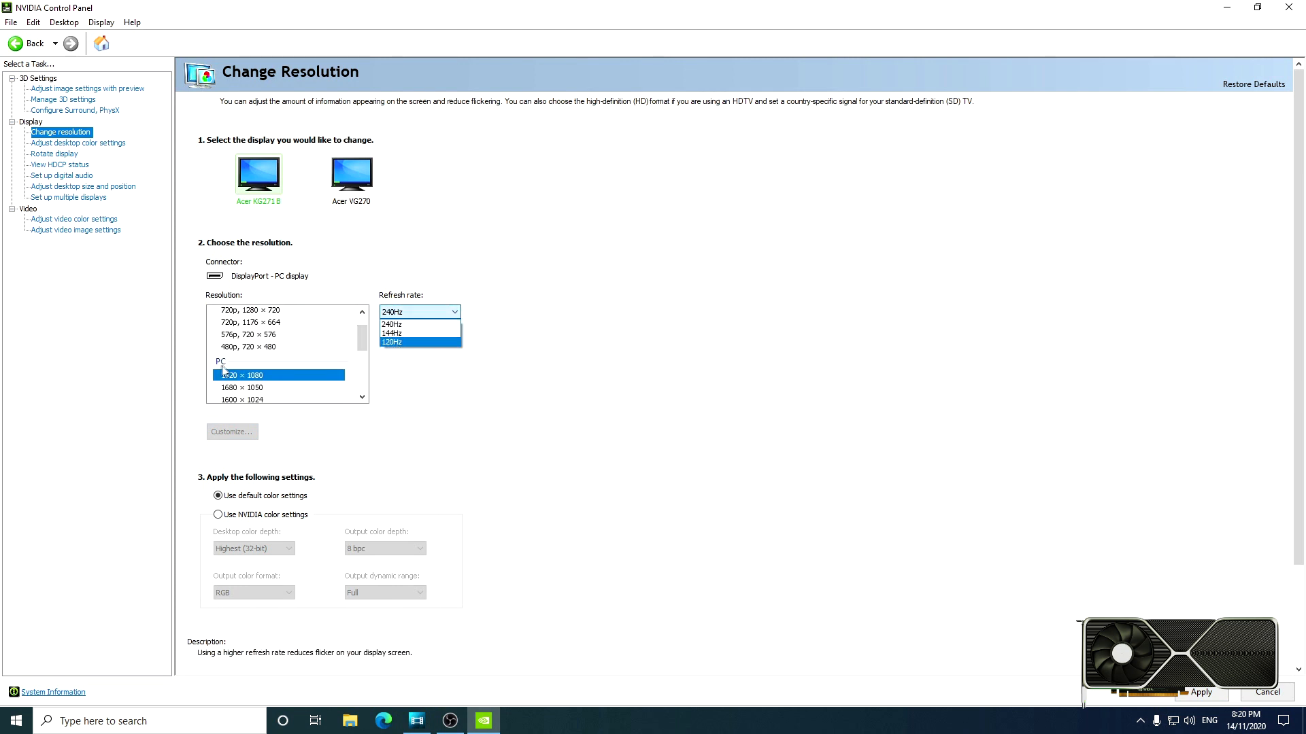
click(405, 391)
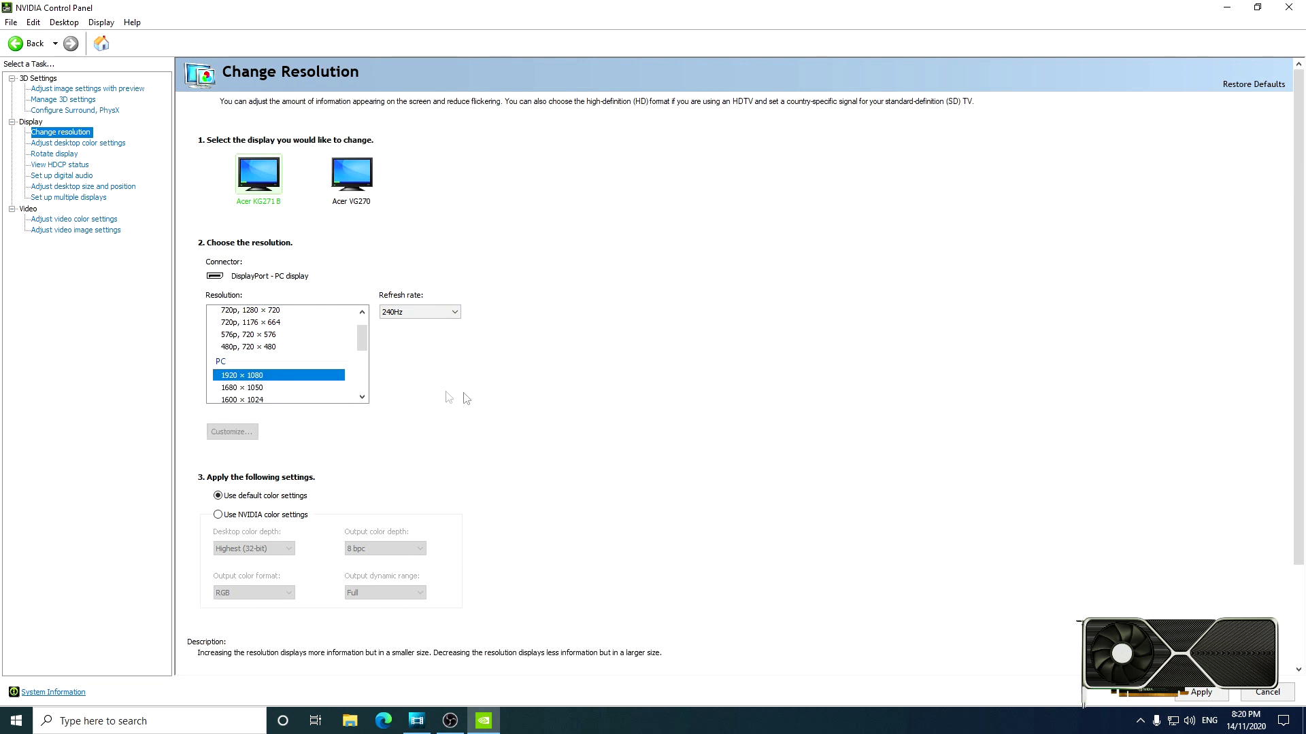
Compare the native 1080p entry with the PC 1920 × 1080 entry in the resolution list
scroll(279, 367, down, 3)
scroll(299, 362, up, 2)
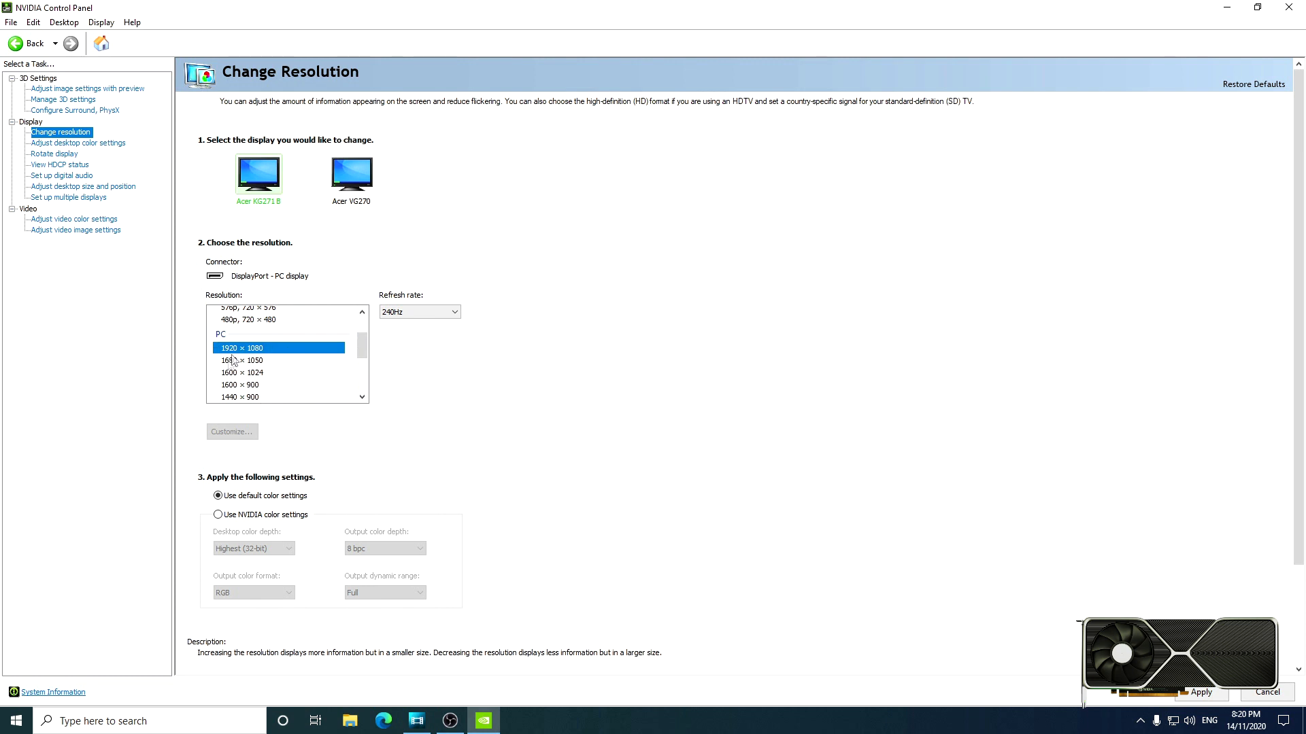
scroll(387, 455, down, 2)
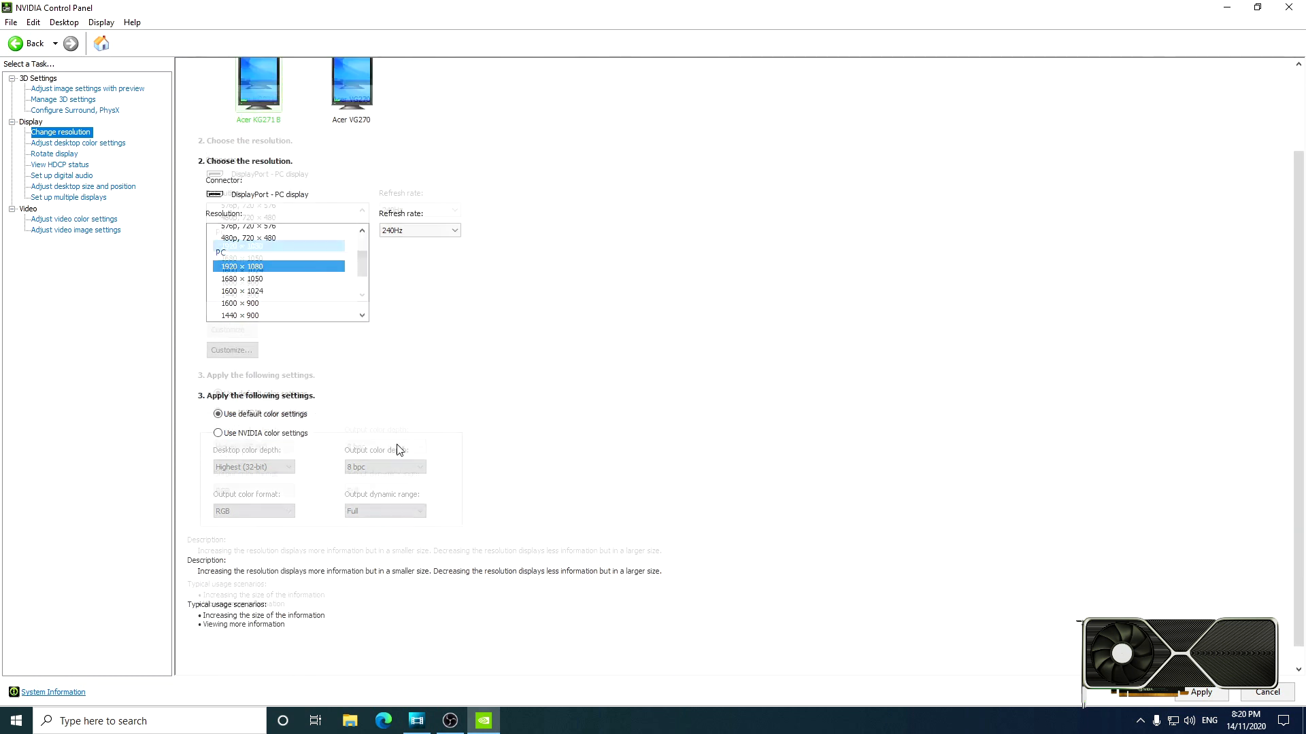
click(70, 143)
click(60, 132)
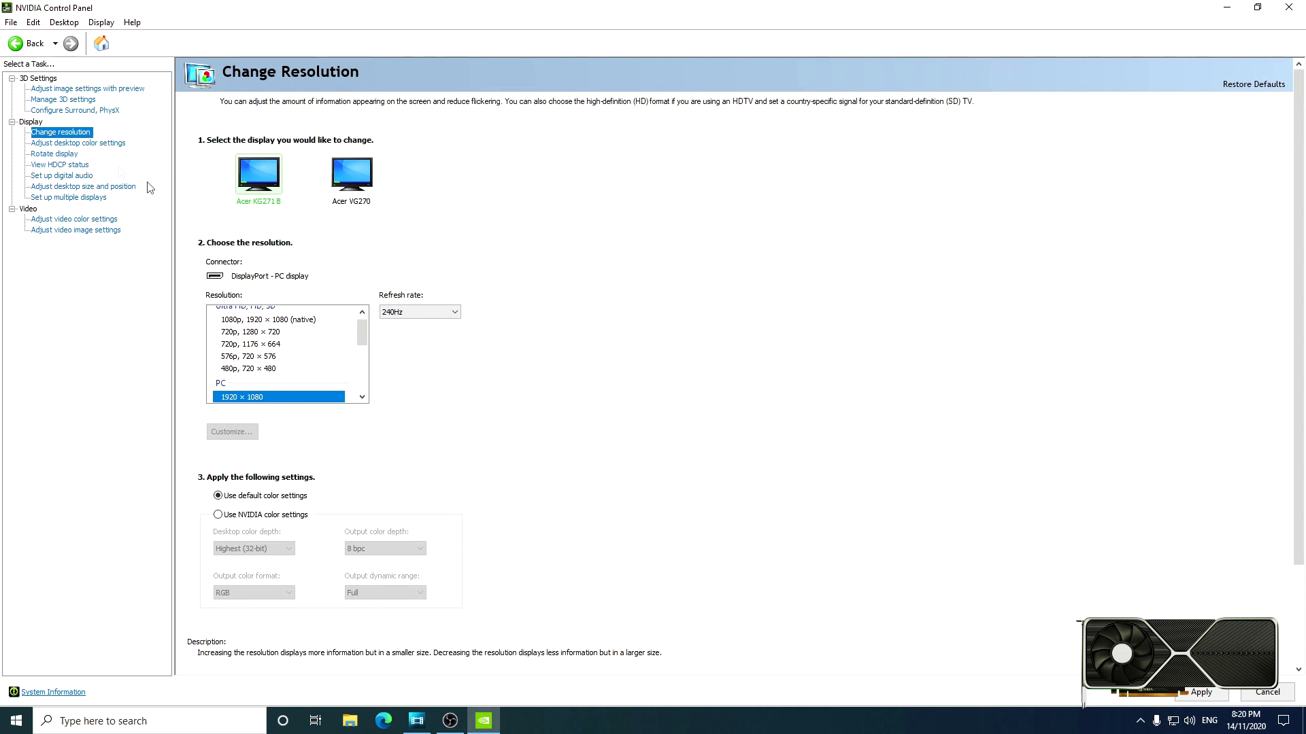
click(256, 322)
click(264, 400)
drag(362, 340, 362, 353)
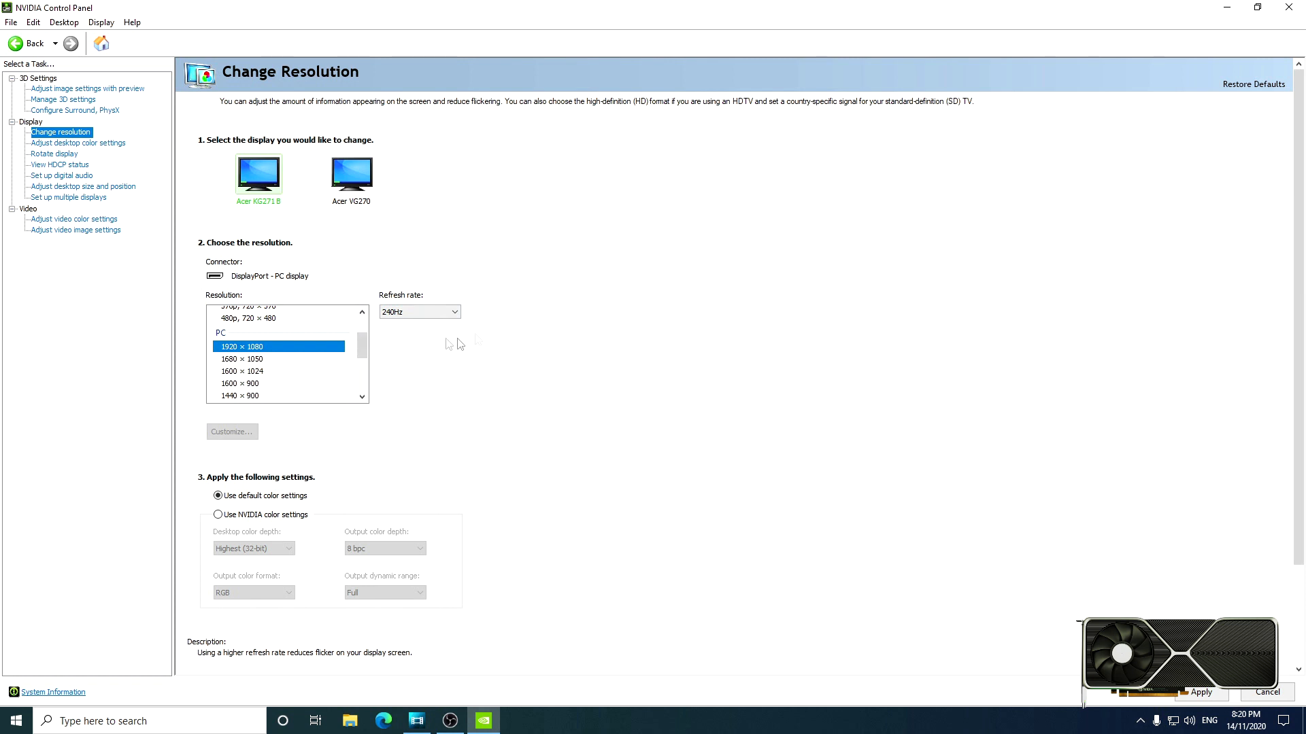
Set the digital vibrance to 100% in the desktop color settings
click(107, 144)
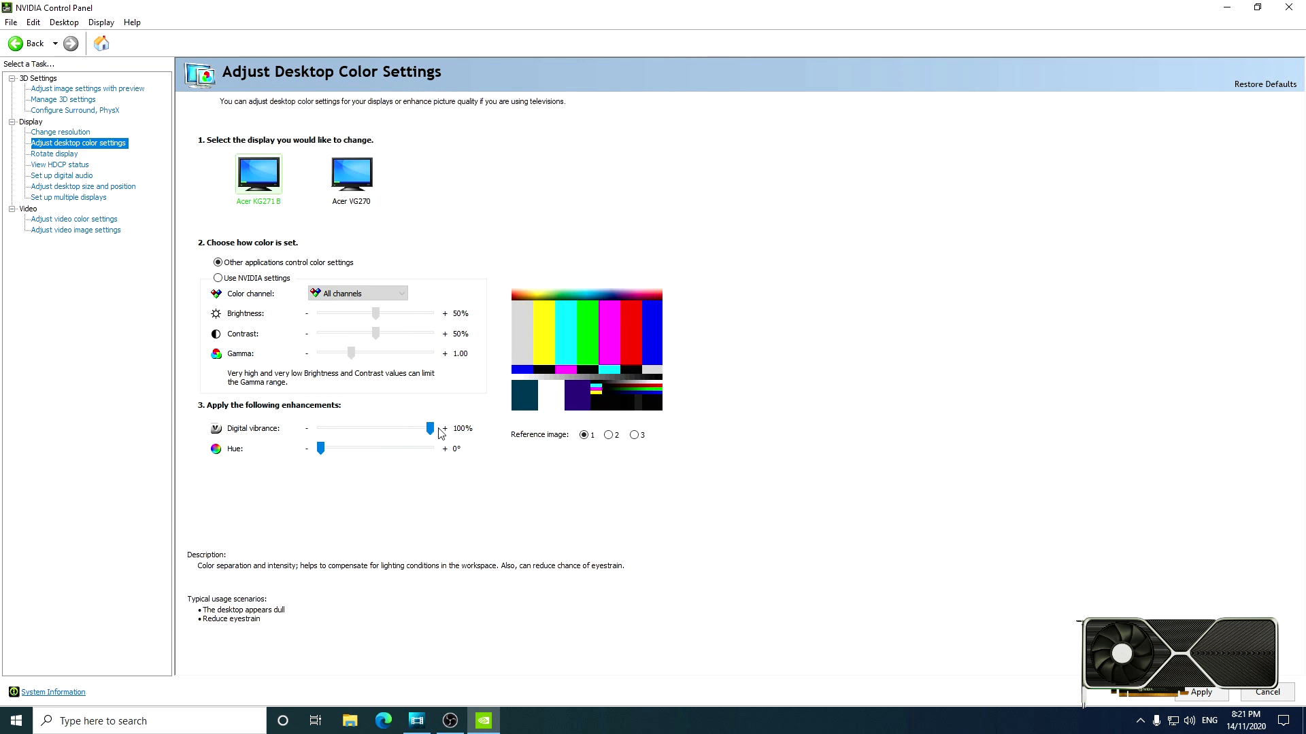
drag(434, 434, 570, 486)
View the display rotation options and the HDCP status of the display
click(69, 157)
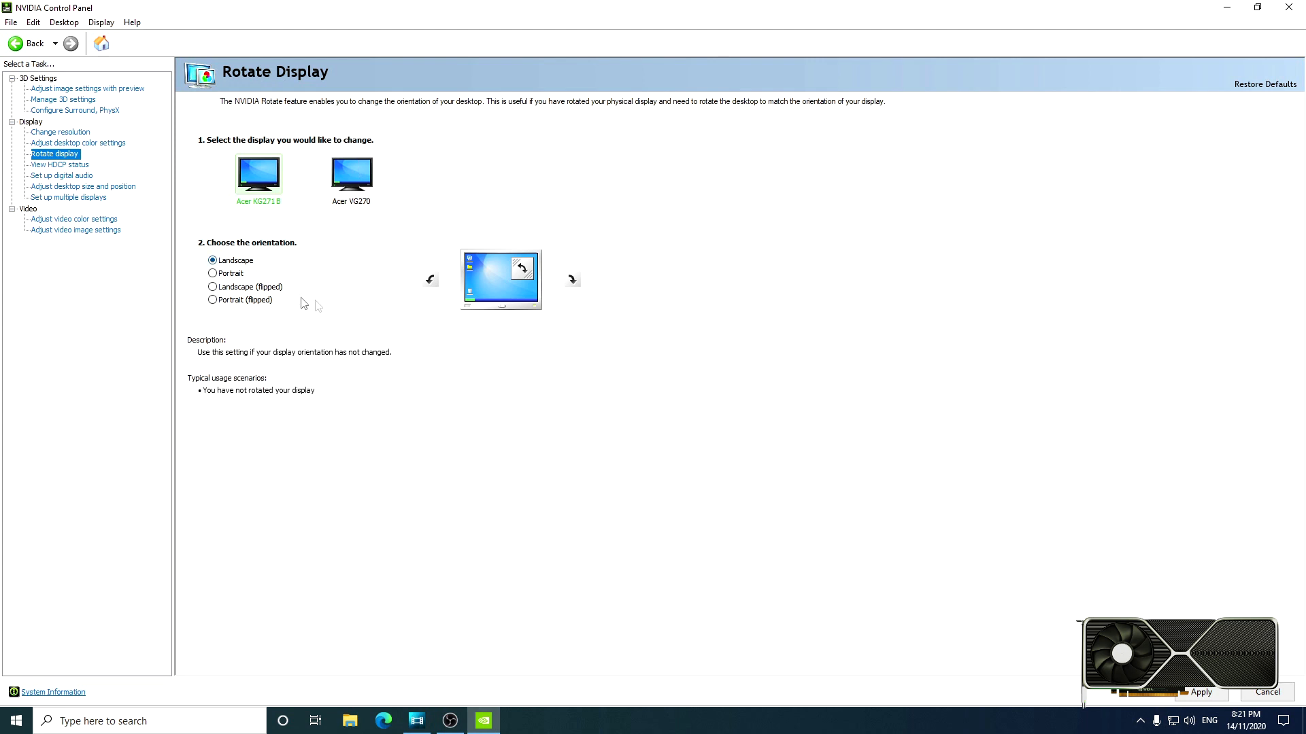
click(67, 166)
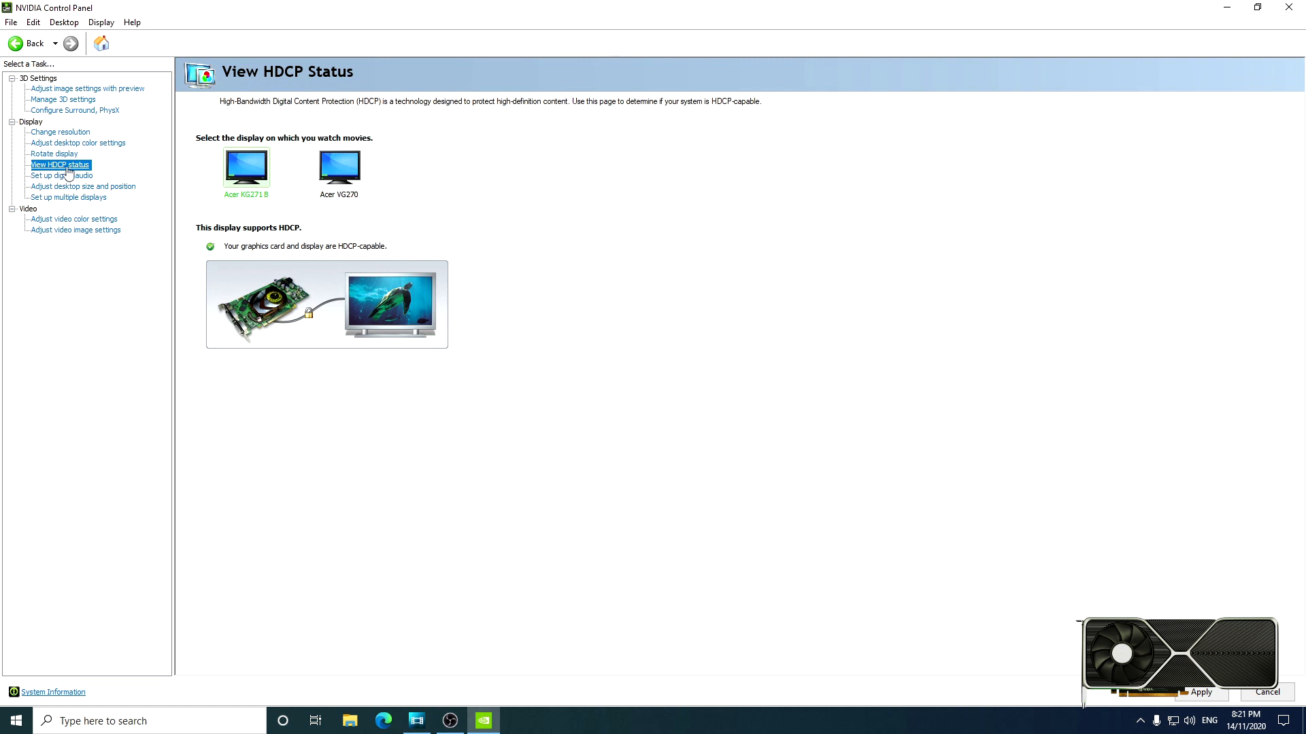
Open the digital audio setup without applying the pending changes, and open the desktop scaling settings
click(76, 175)
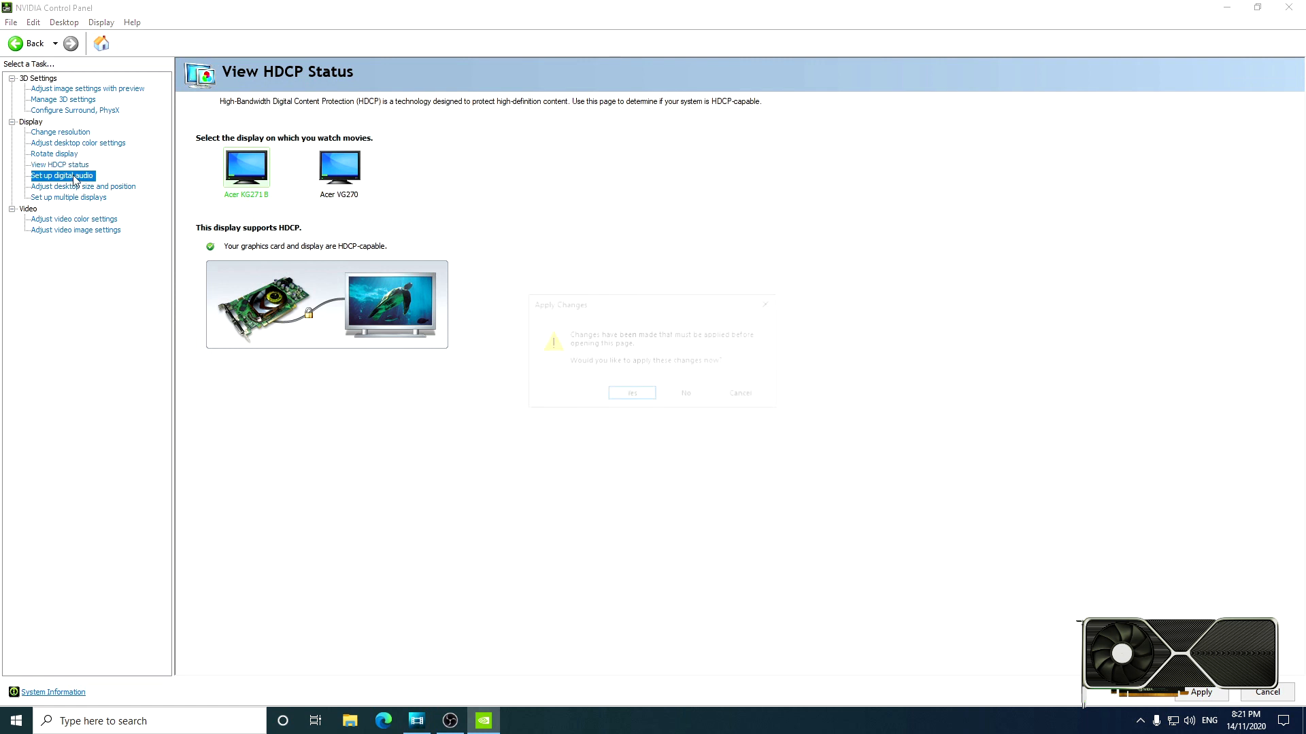
click(669, 400)
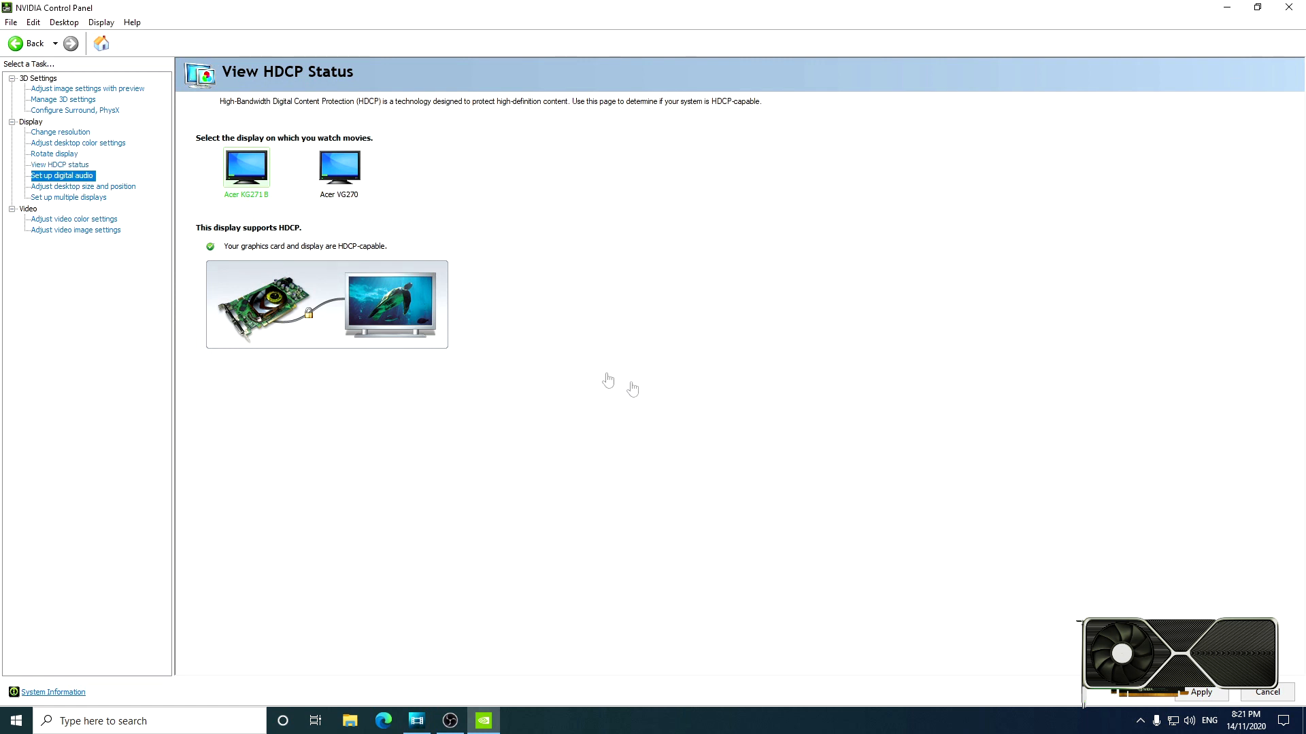
click(76, 186)
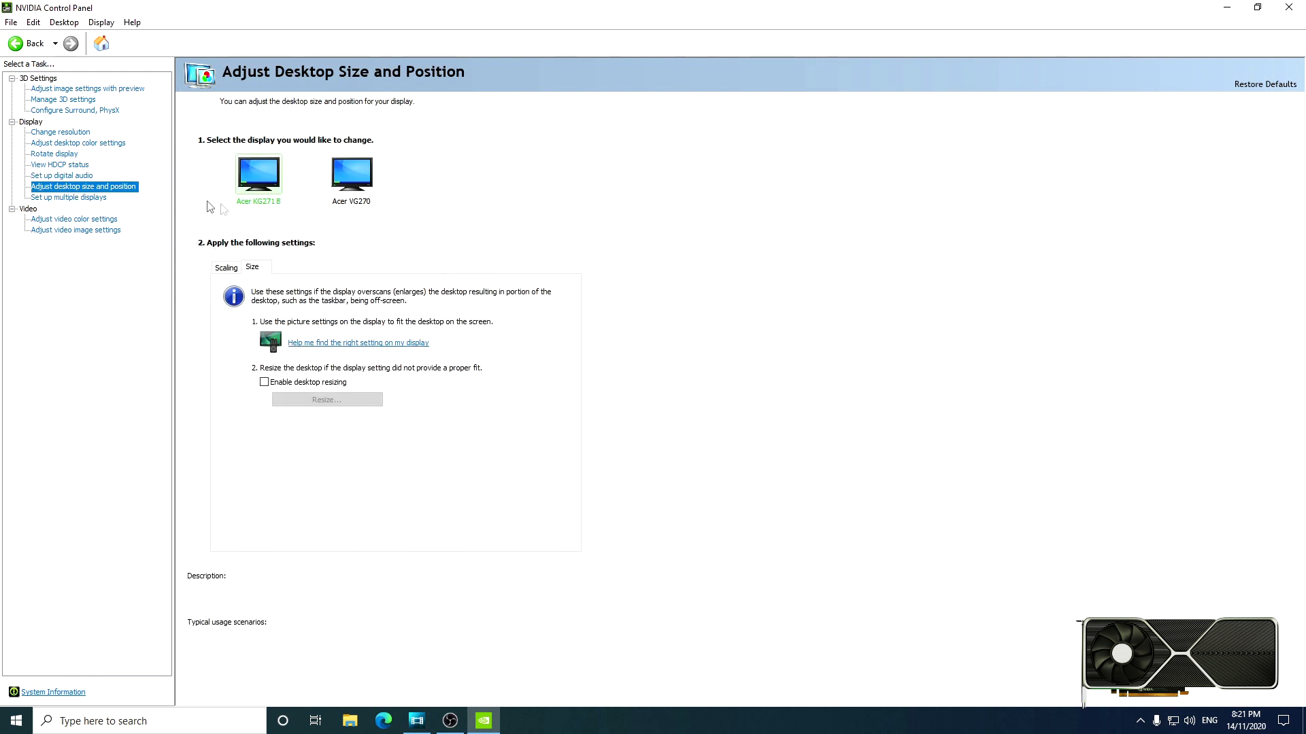
click(223, 268)
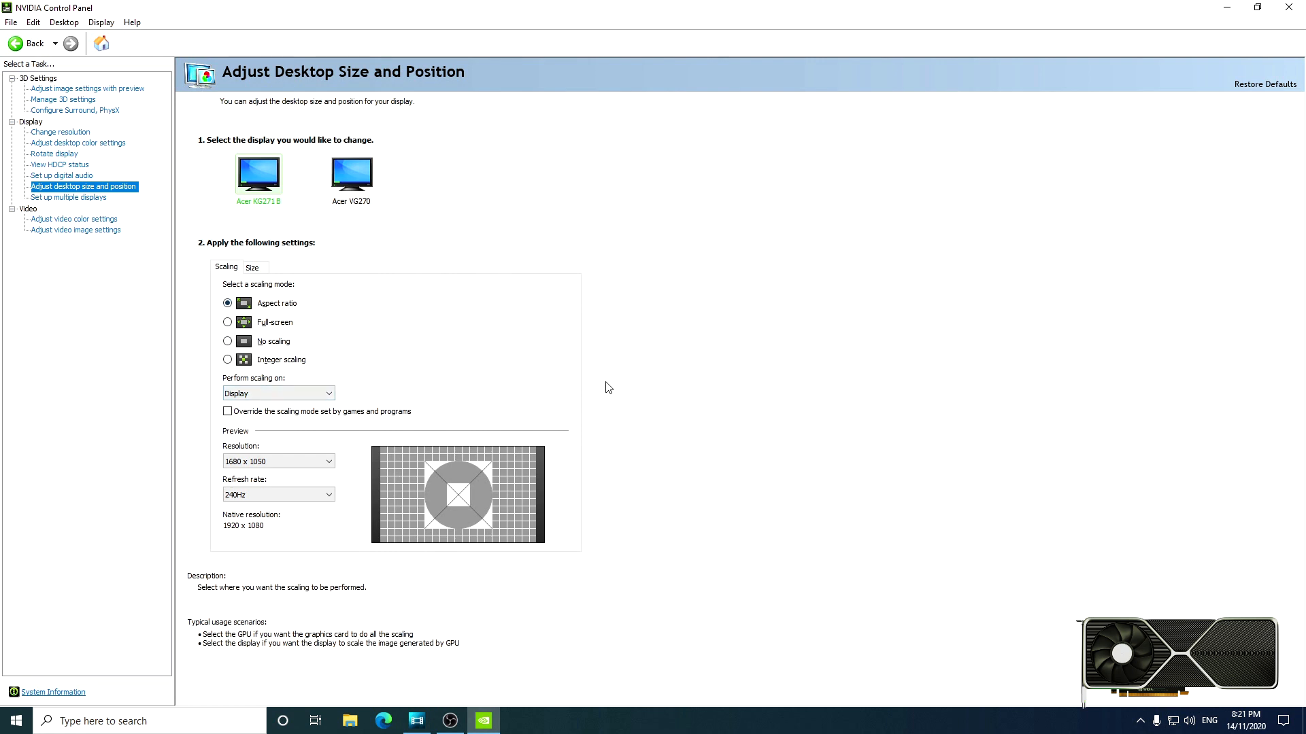
Set the scaling preview resolution to 1280 x 1024 and the scaling mode to Full-screen
click(279, 462)
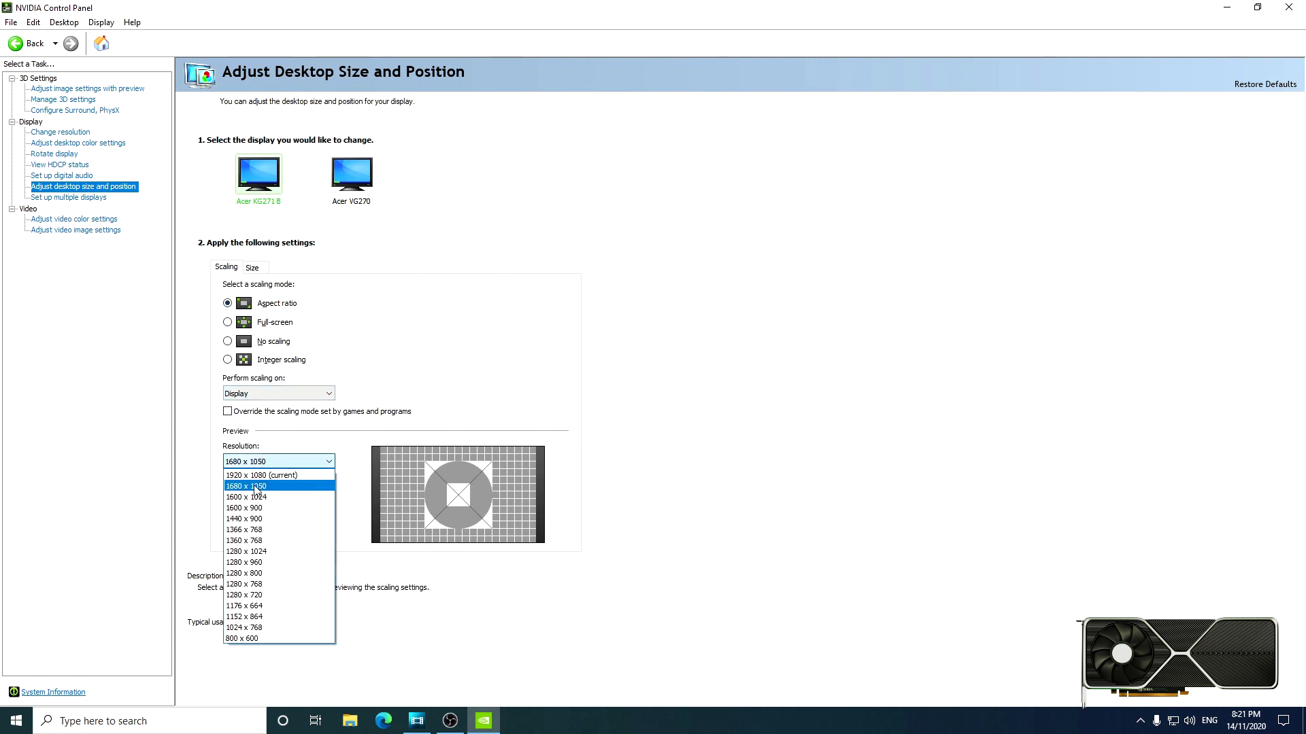
click(281, 553)
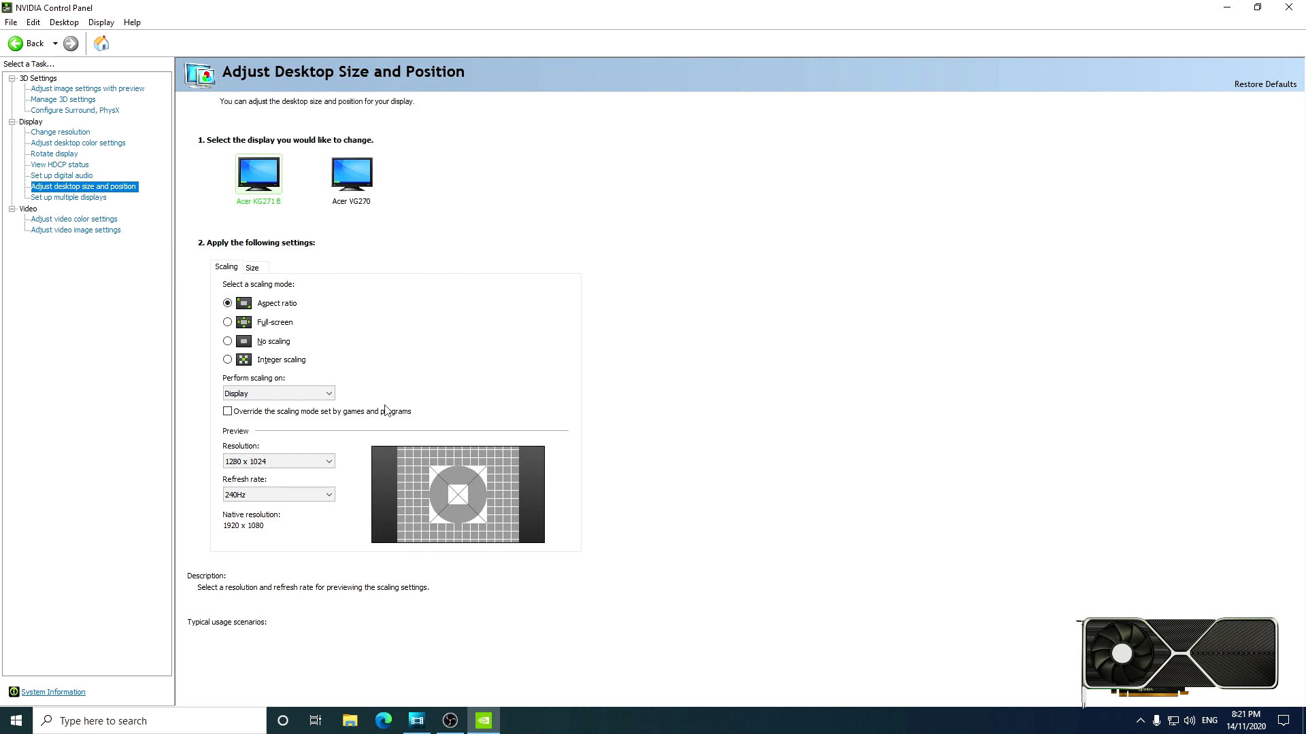
click(225, 322)
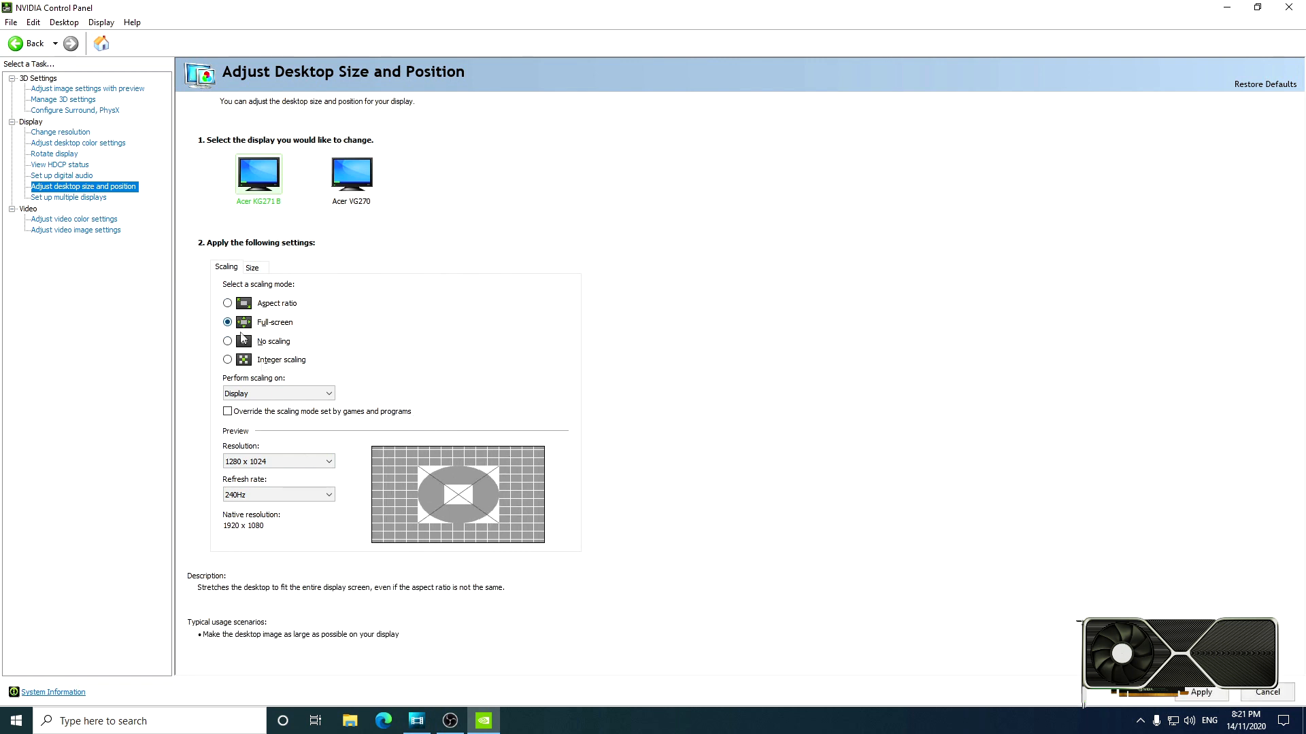
click(299, 462)
click(282, 540)
click(299, 462)
click(299, 494)
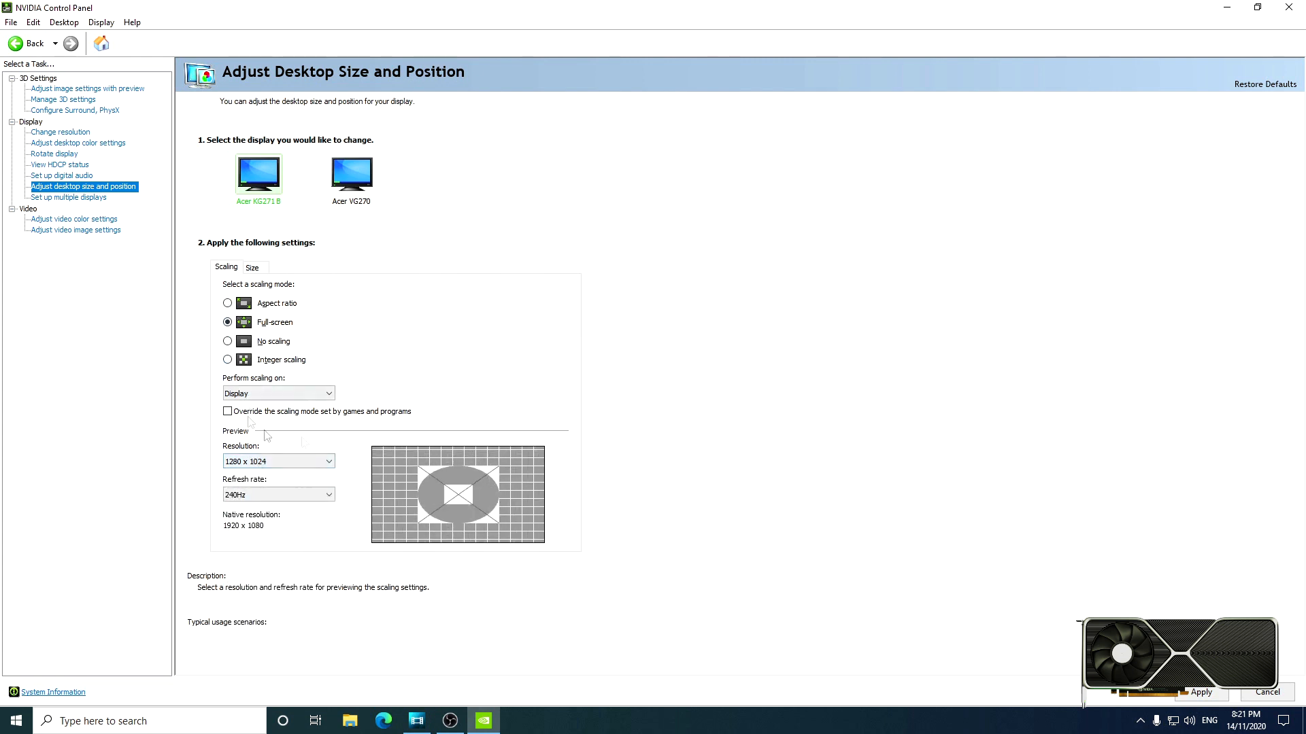
Compare GPU and Display as the device that performs the scaling, and choose Display
click(286, 394)
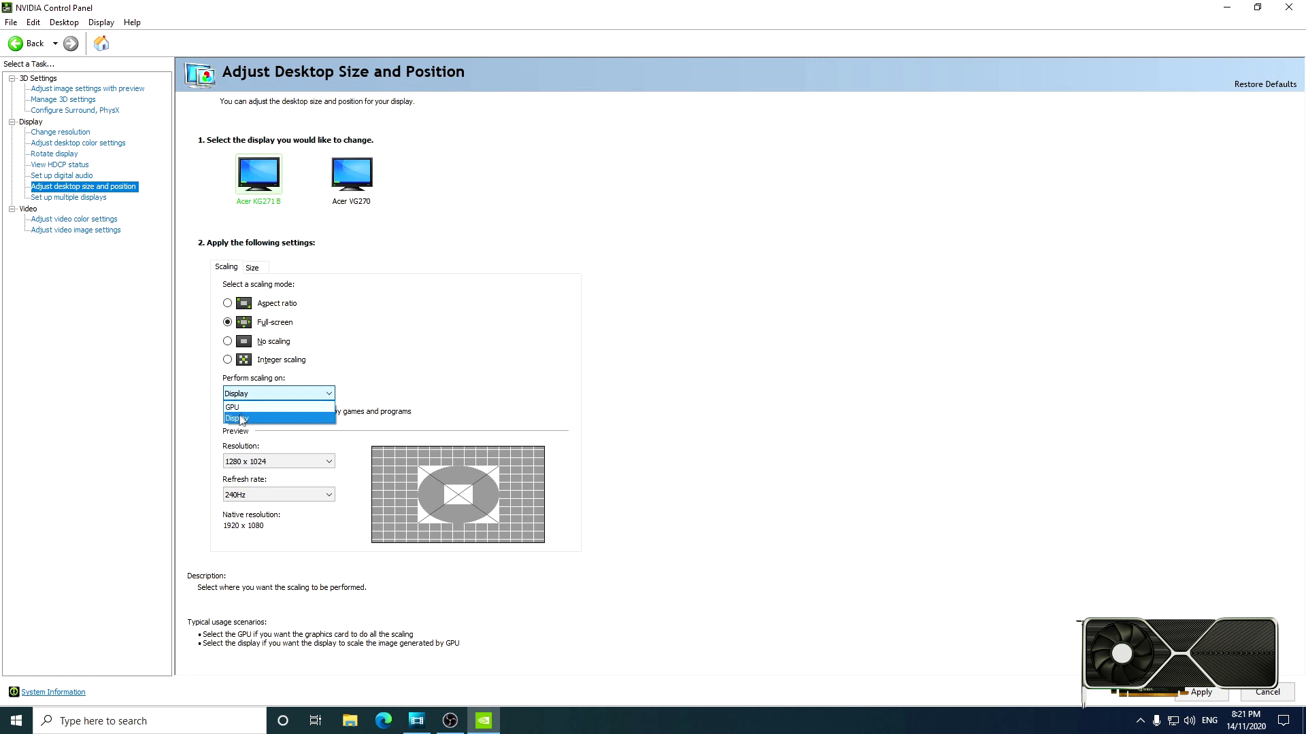
click(252, 406)
click(252, 395)
click(253, 415)
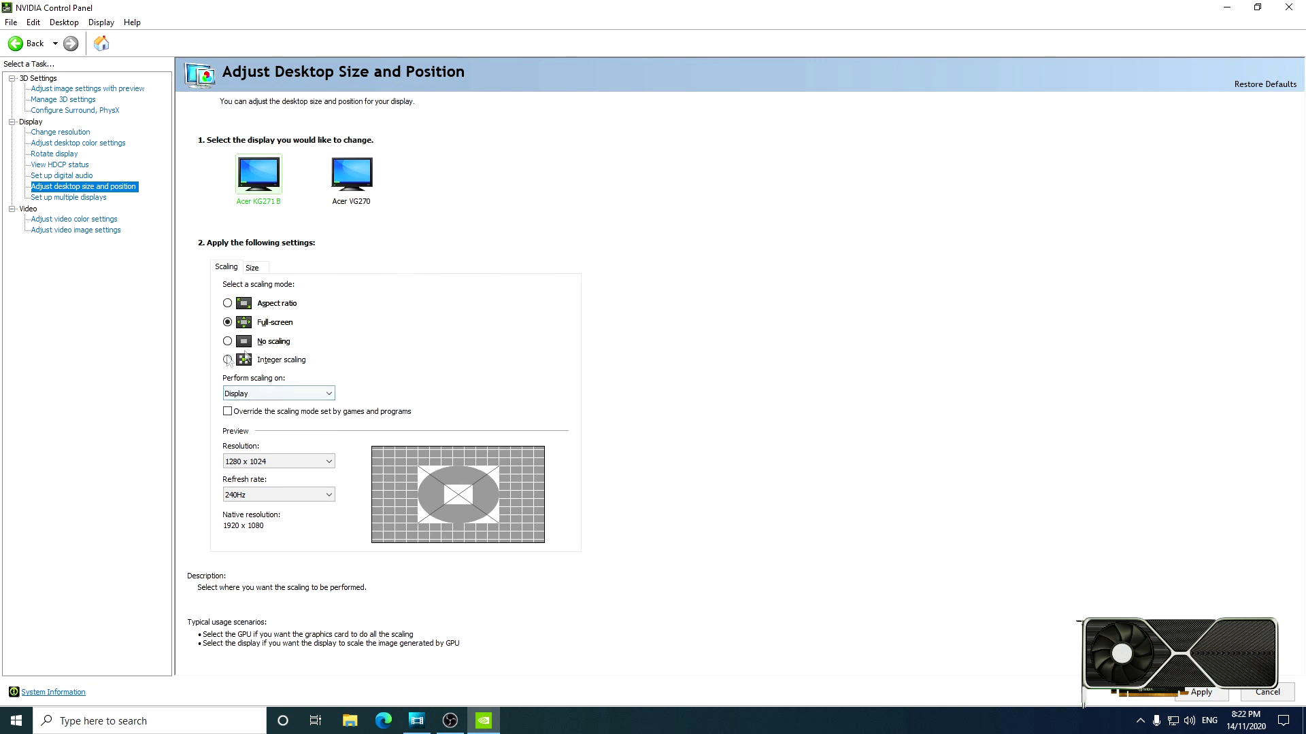
Open the multiple displays setup and identify display 1, the Acer KG271 B
click(68, 197)
click(700, 395)
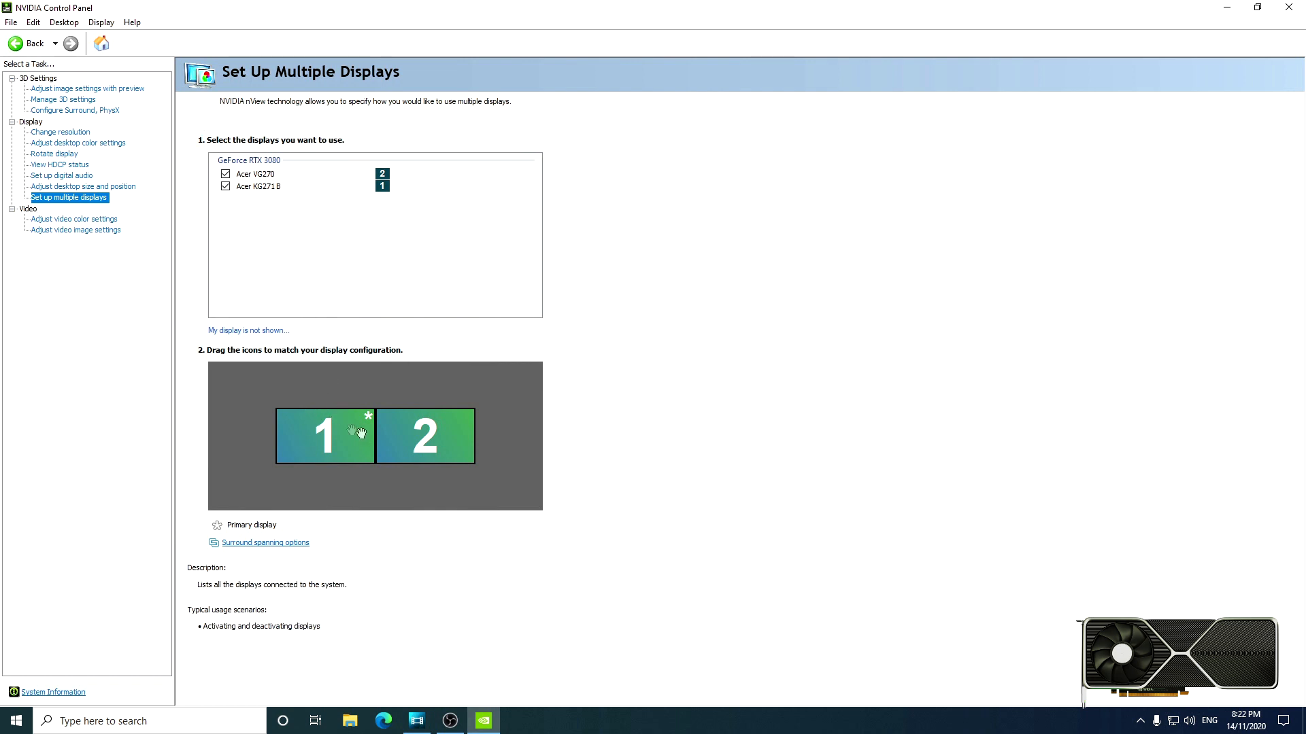
click(312, 440)
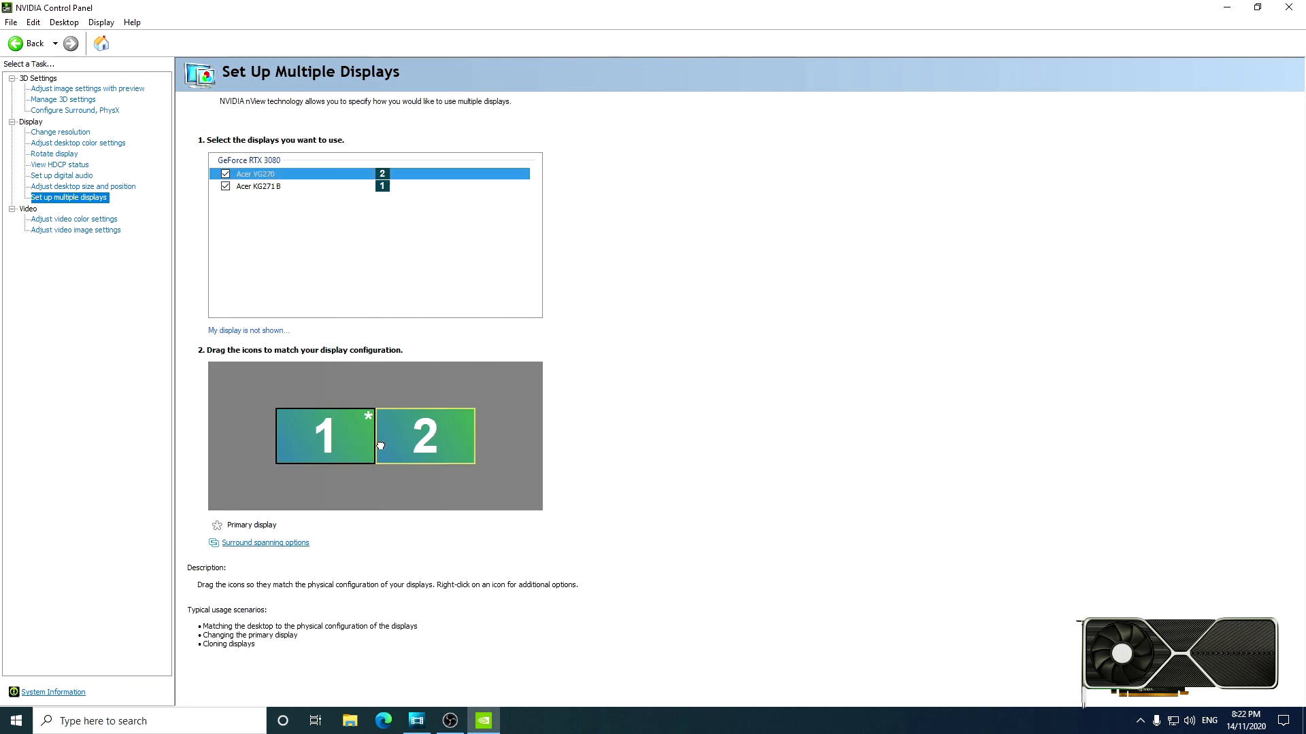
right_click(299, 429)
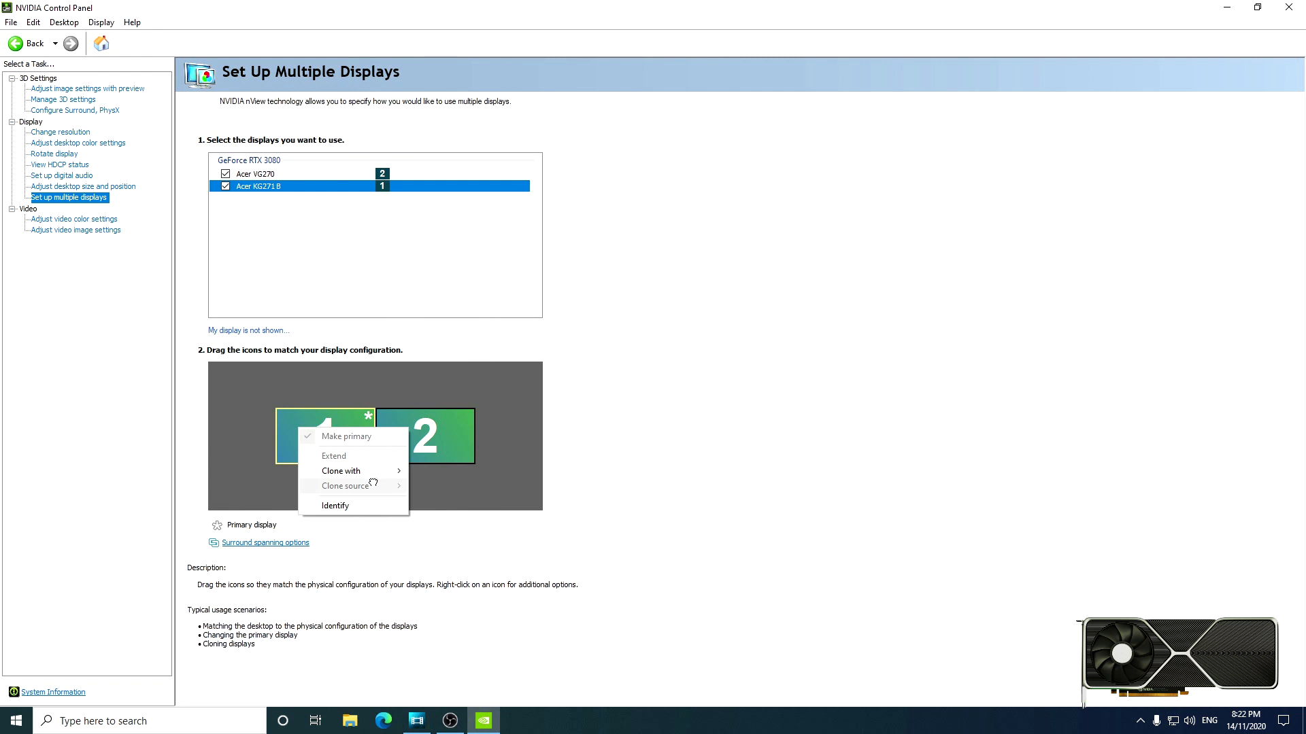
click(323, 508)
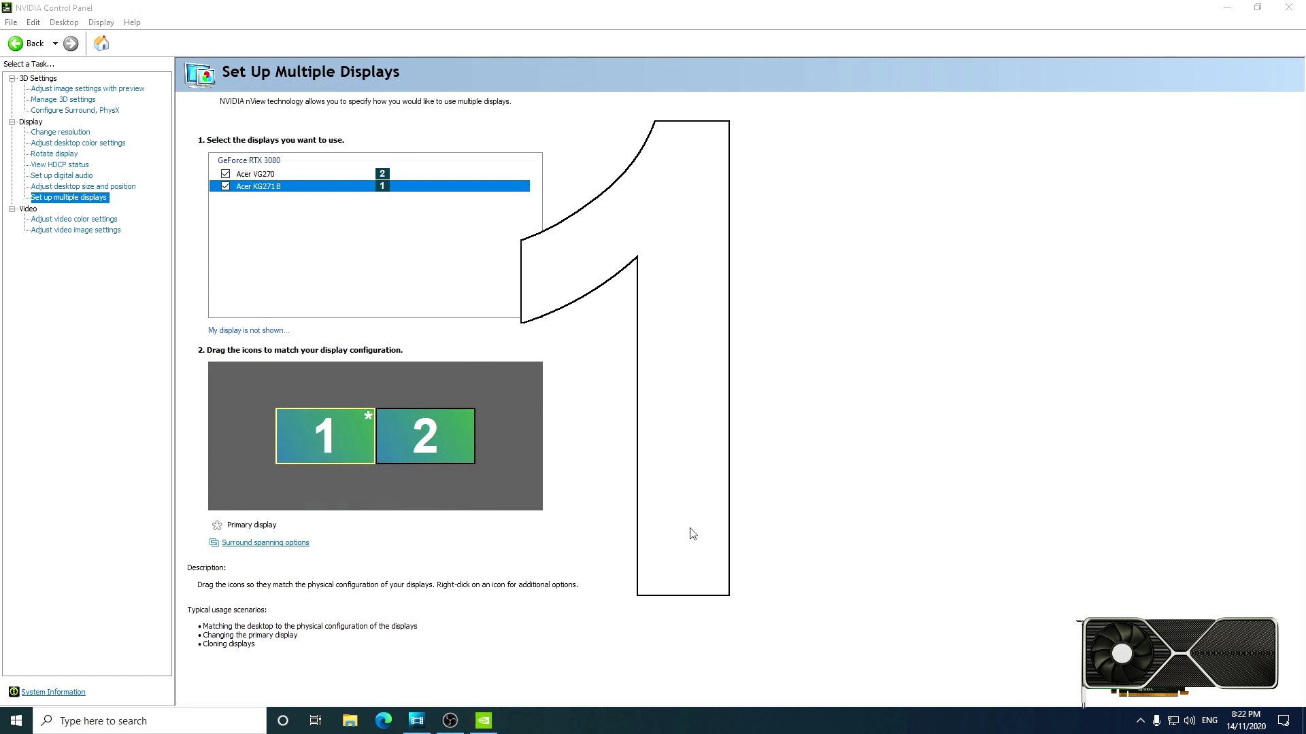
right_click(325, 433)
click(754, 406)
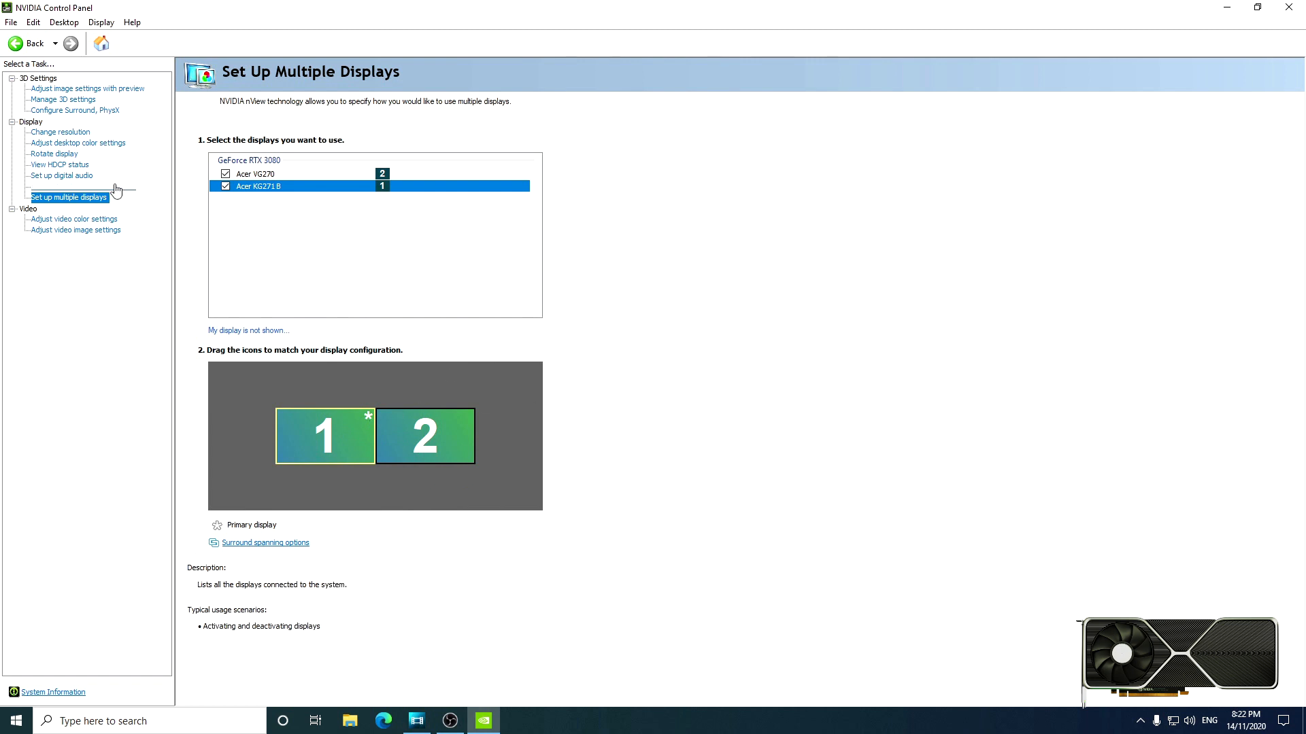
Make the video color adjustments use the NVIDIA settings, with the hue at 180°
click(89, 219)
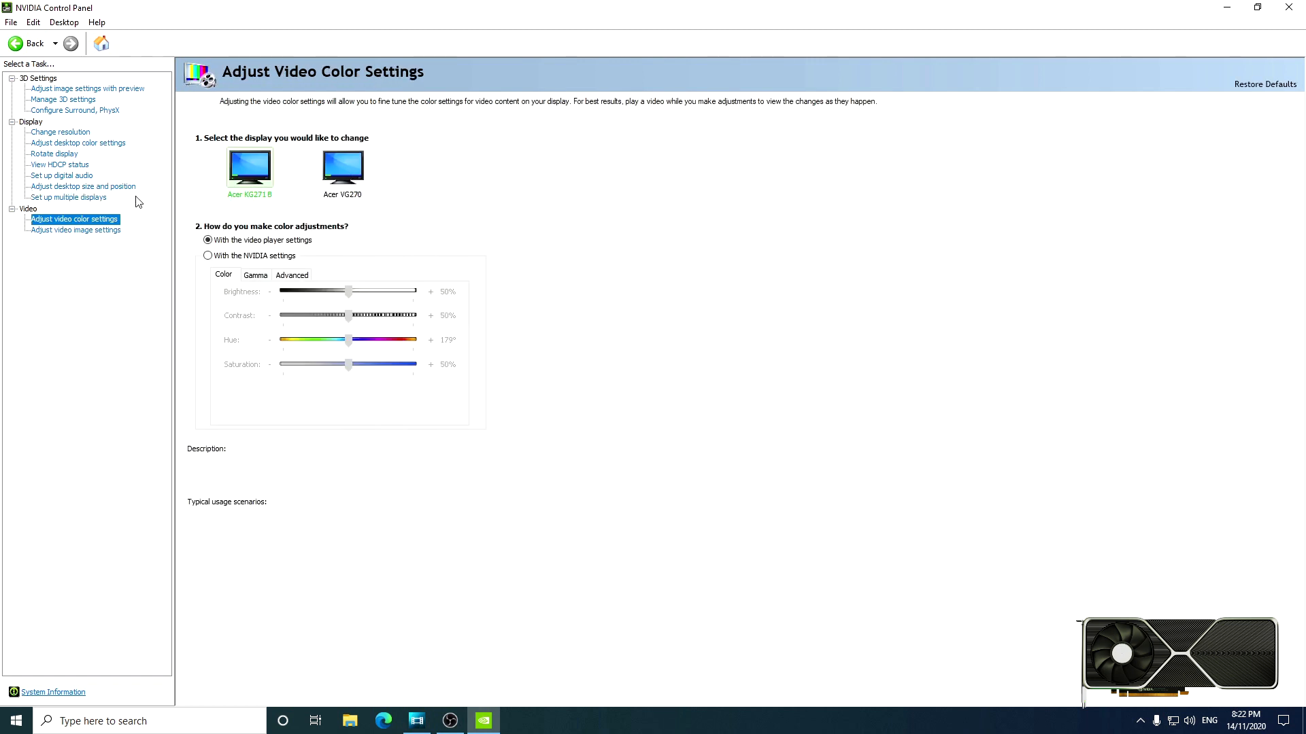
click(207, 256)
mouse_move(348, 340)
mouse_down()
mouse_move(439, 346)
mouse_move(338, 344)
mouse_move(352, 345)
mouse_up()
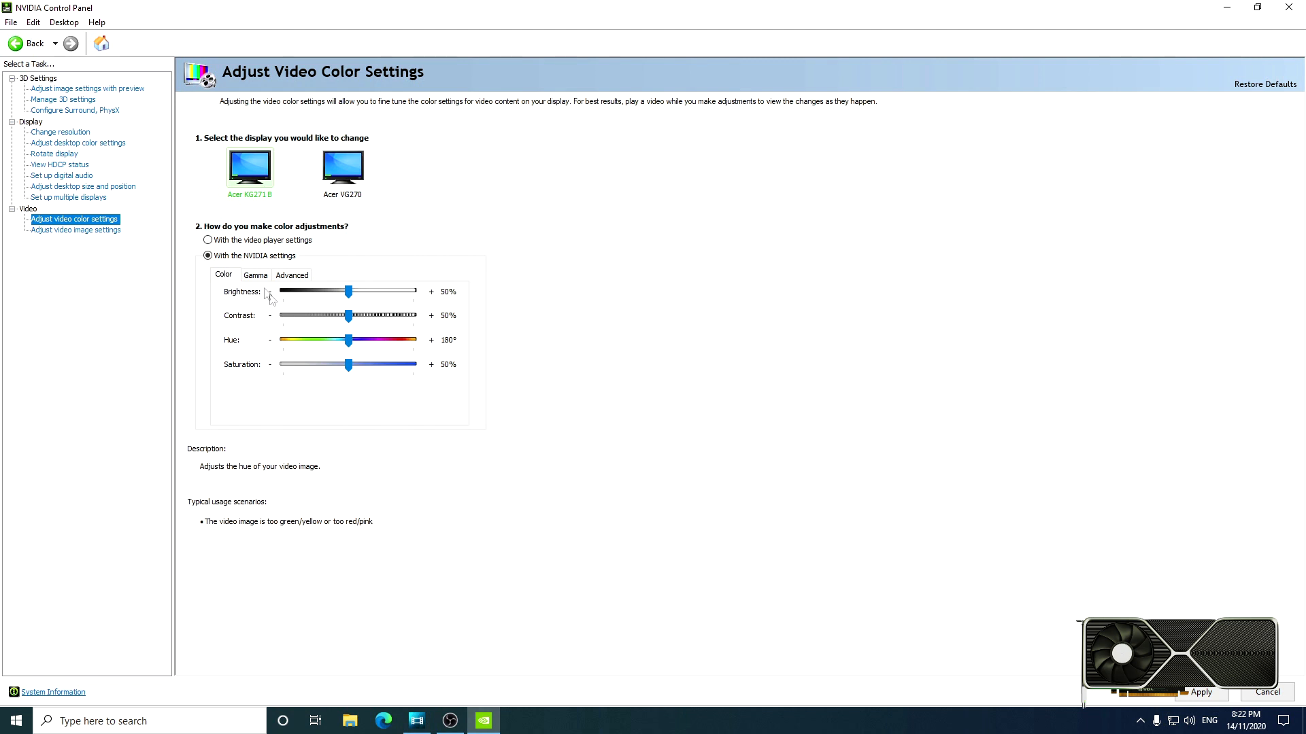
Open the video image settings and apply the settings
click(74, 230)
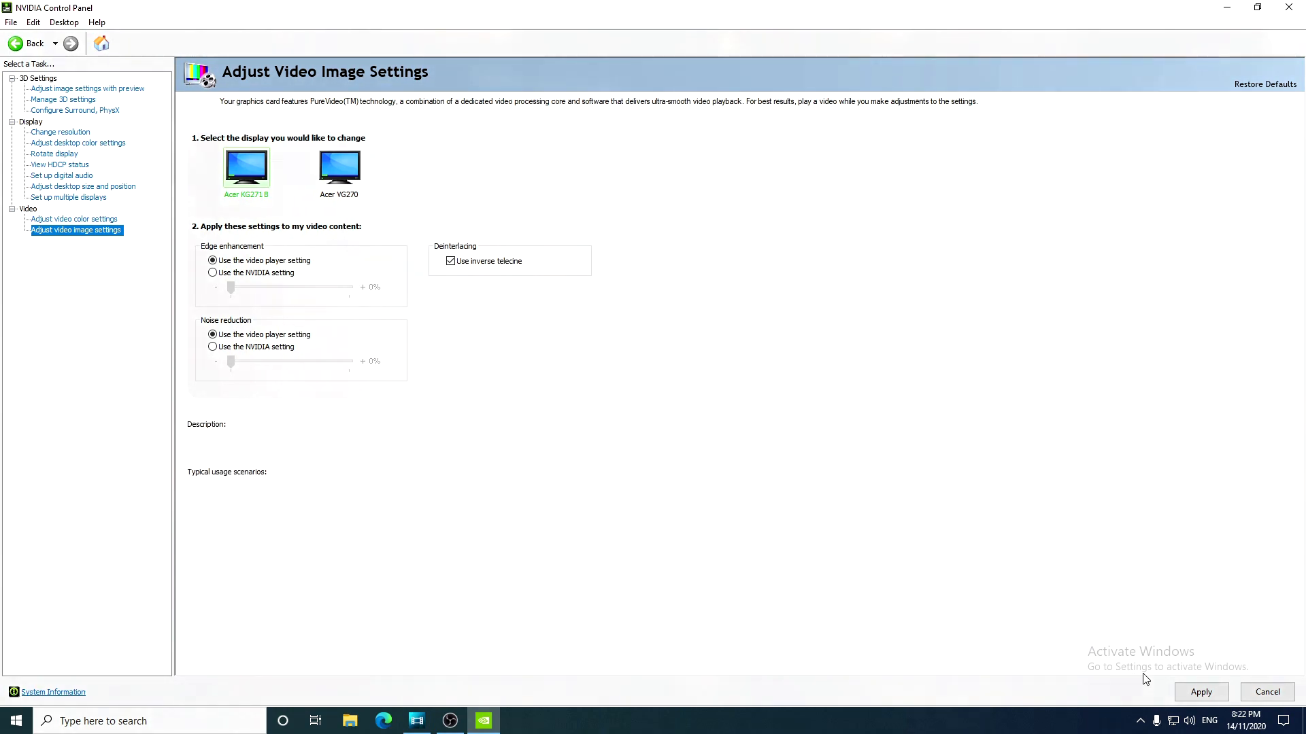
click(1191, 692)
click(712, 376)
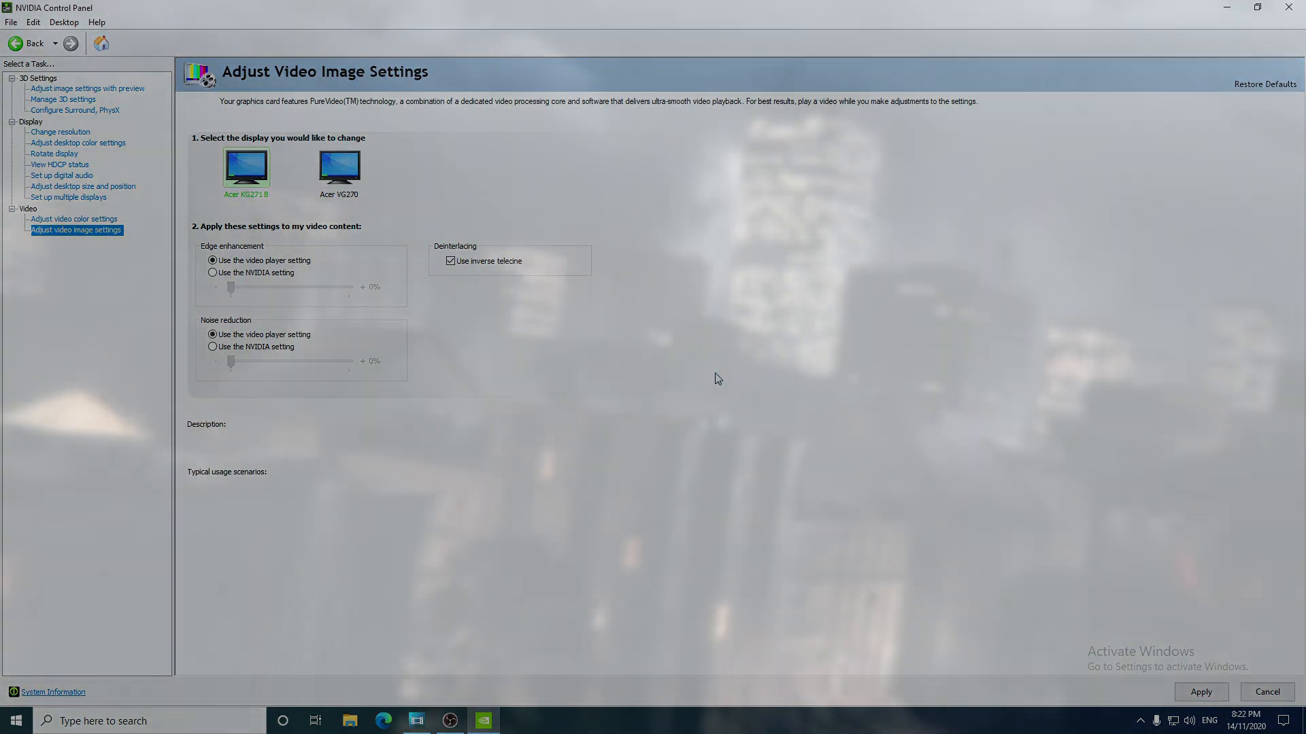